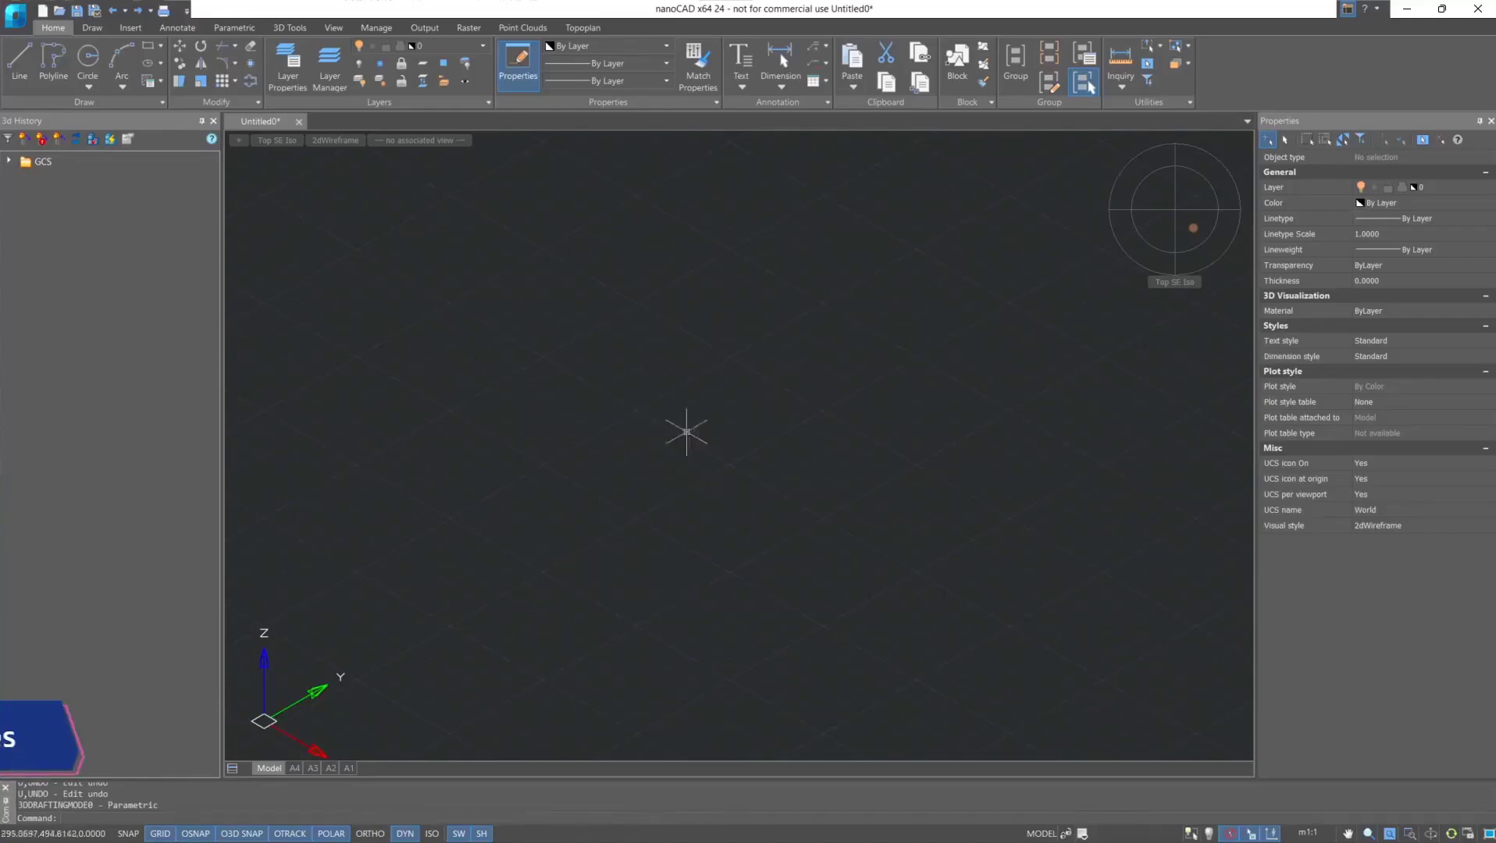
# Switch to Direct modeling mode and create a box about 32 long, 46 wide and 30 high near the middle of the view.
pyautogui.click(287, 32)
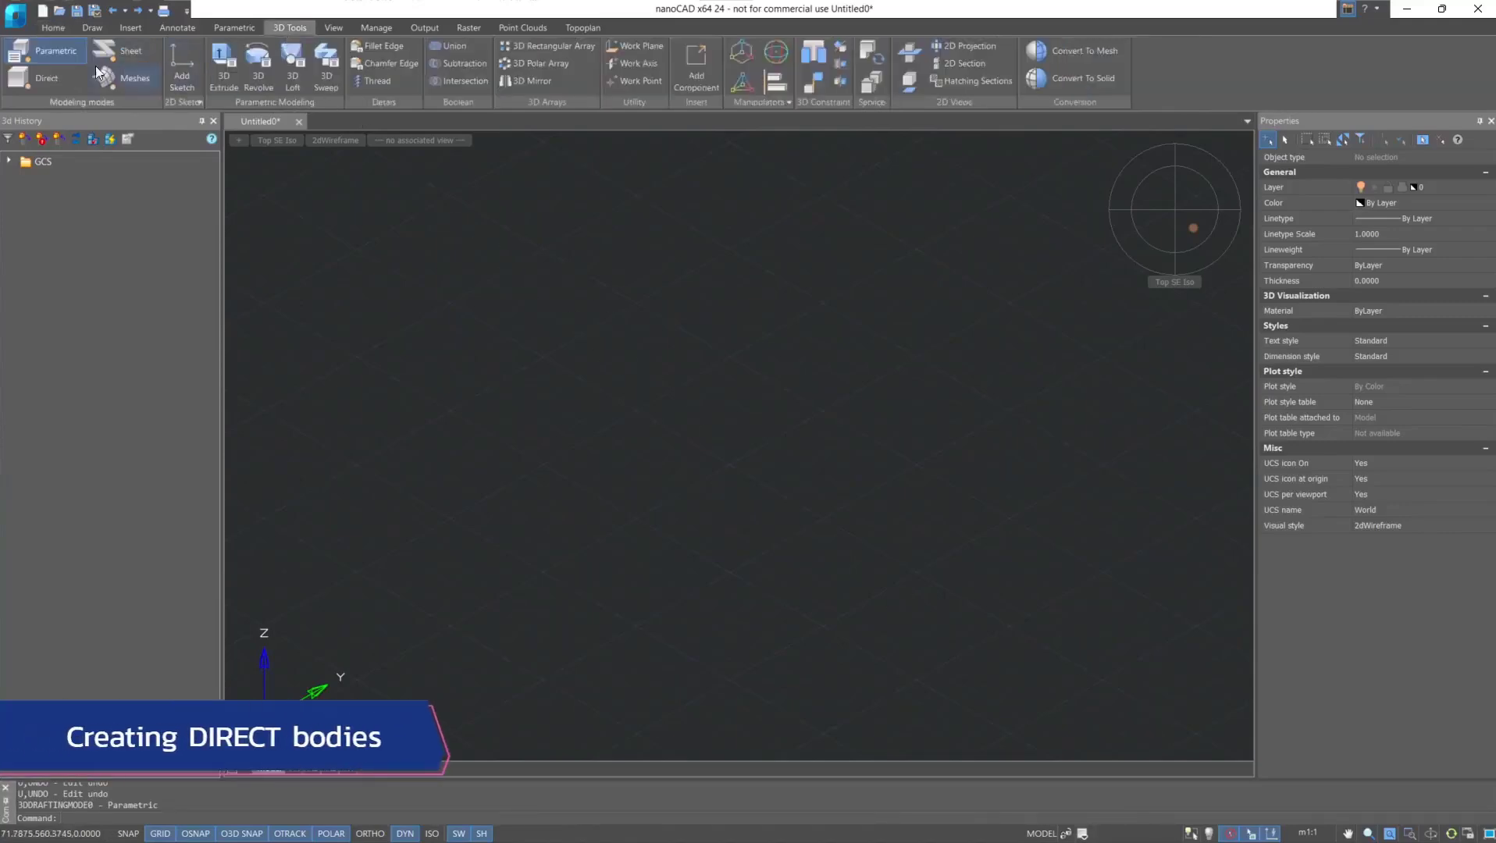
pyautogui.click(50, 77)
pyautogui.click(183, 57)
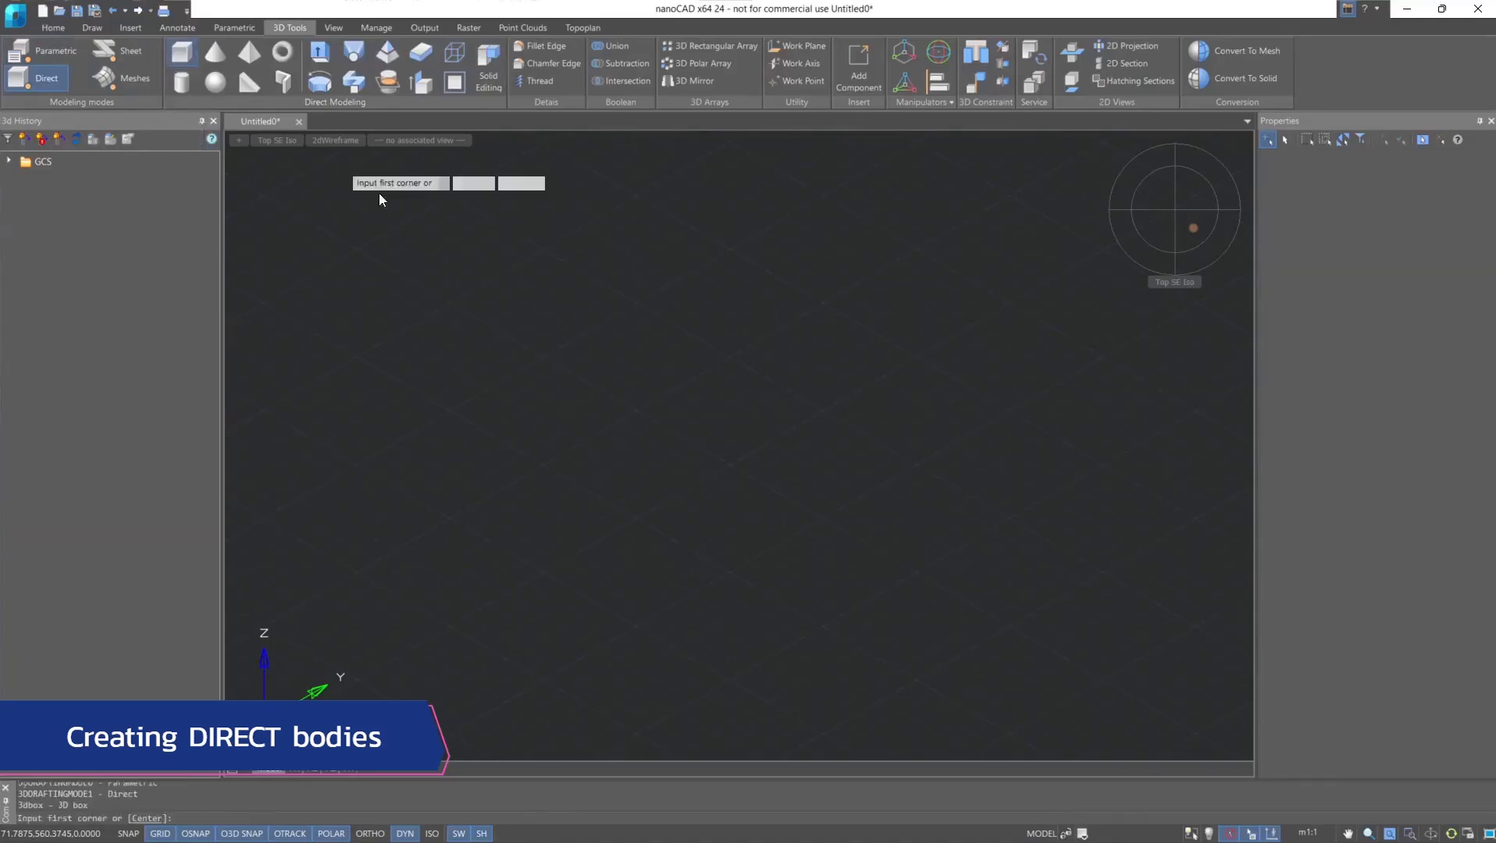
pyautogui.click(745, 412)
pyautogui.click(720, 485)
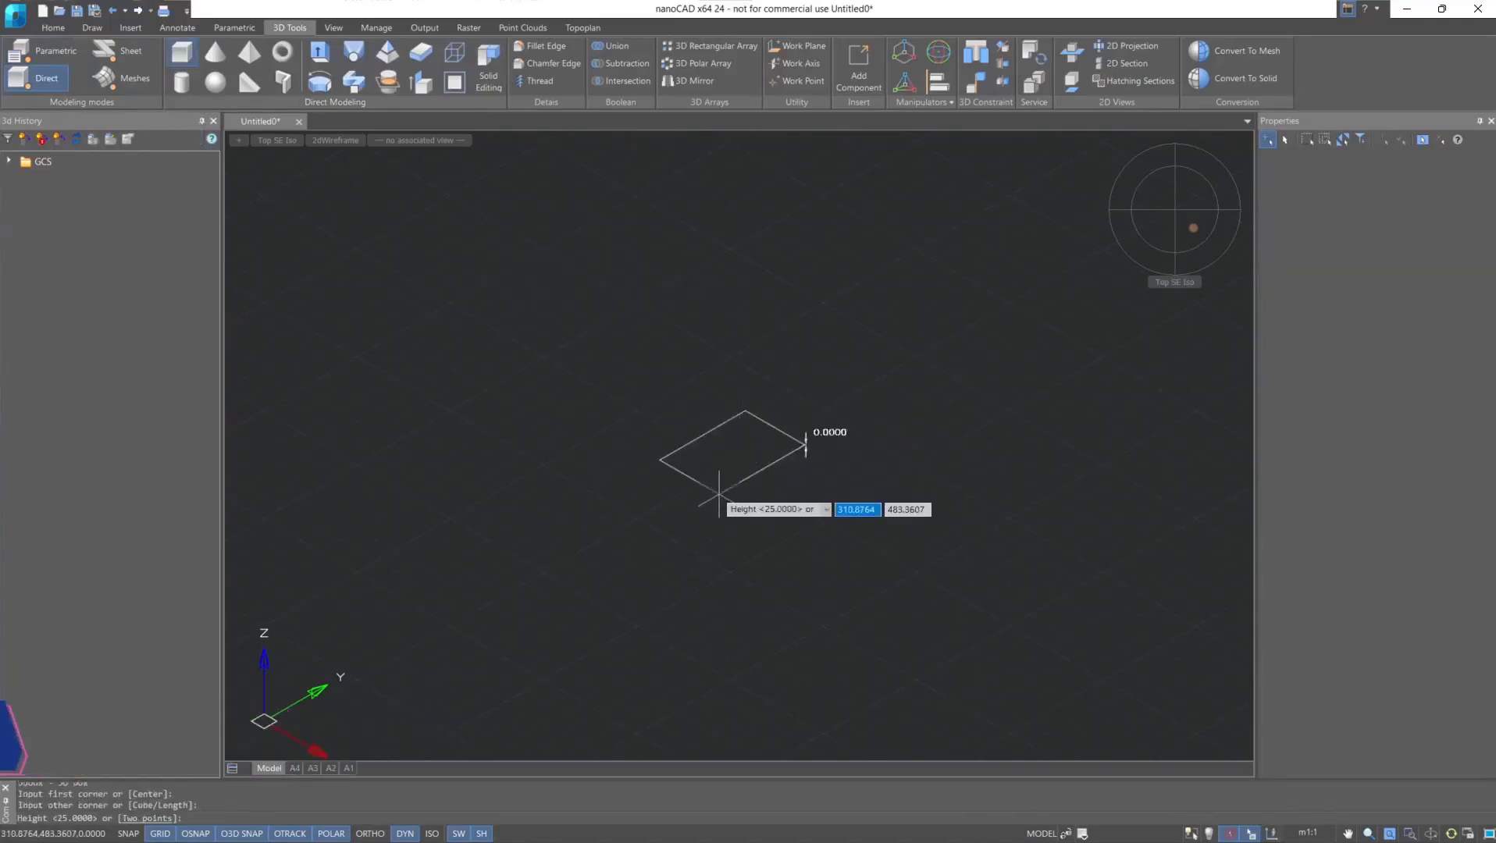
pyautogui.click(720, 428)
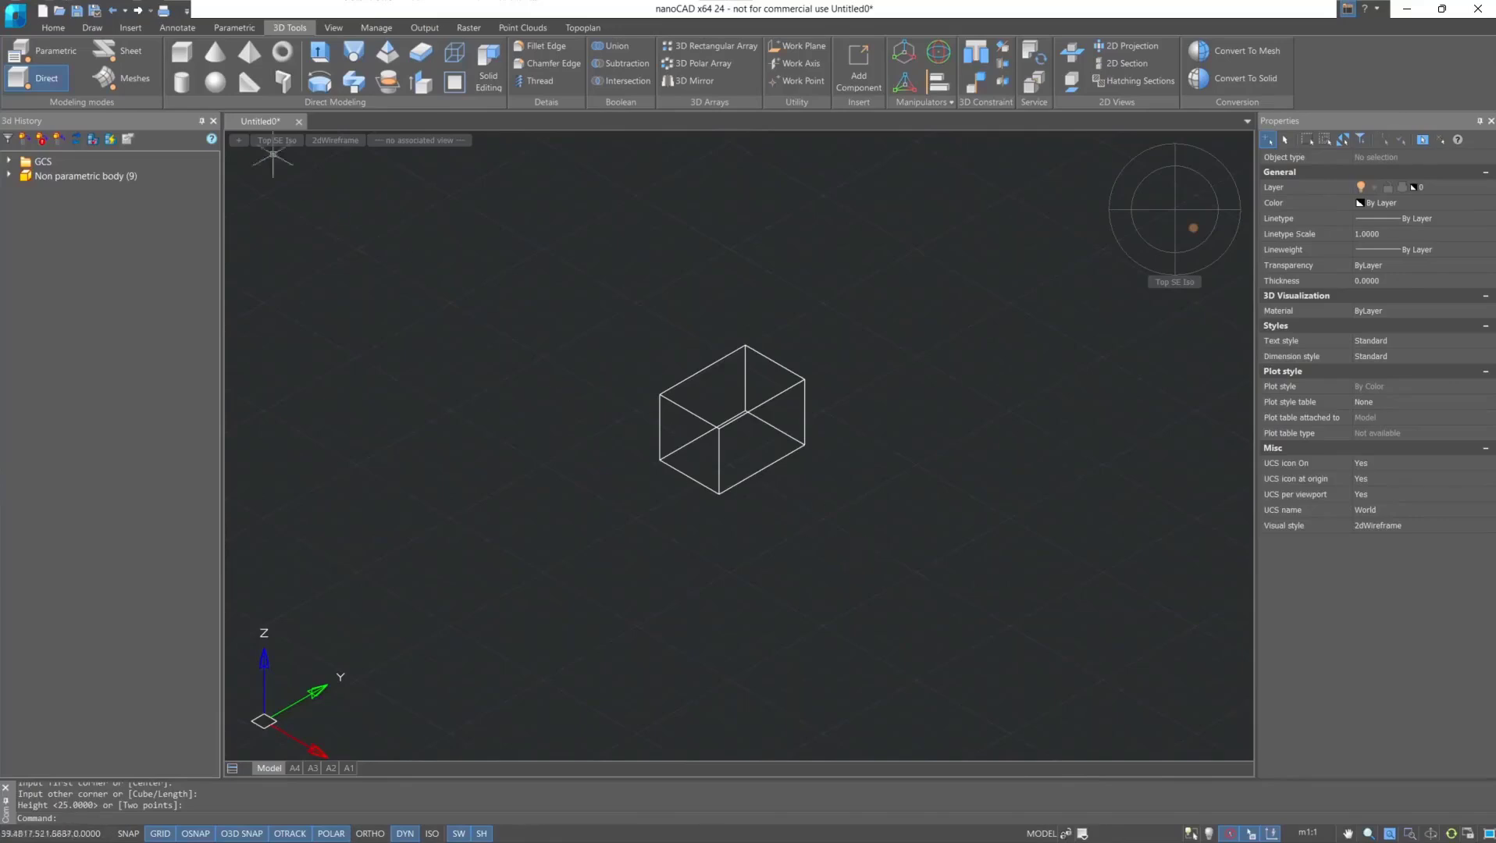
# Create a cylinder with radius 30 and height 25 in front of the box, and display the model as Shaded with edges.
pyautogui.click(185, 84)
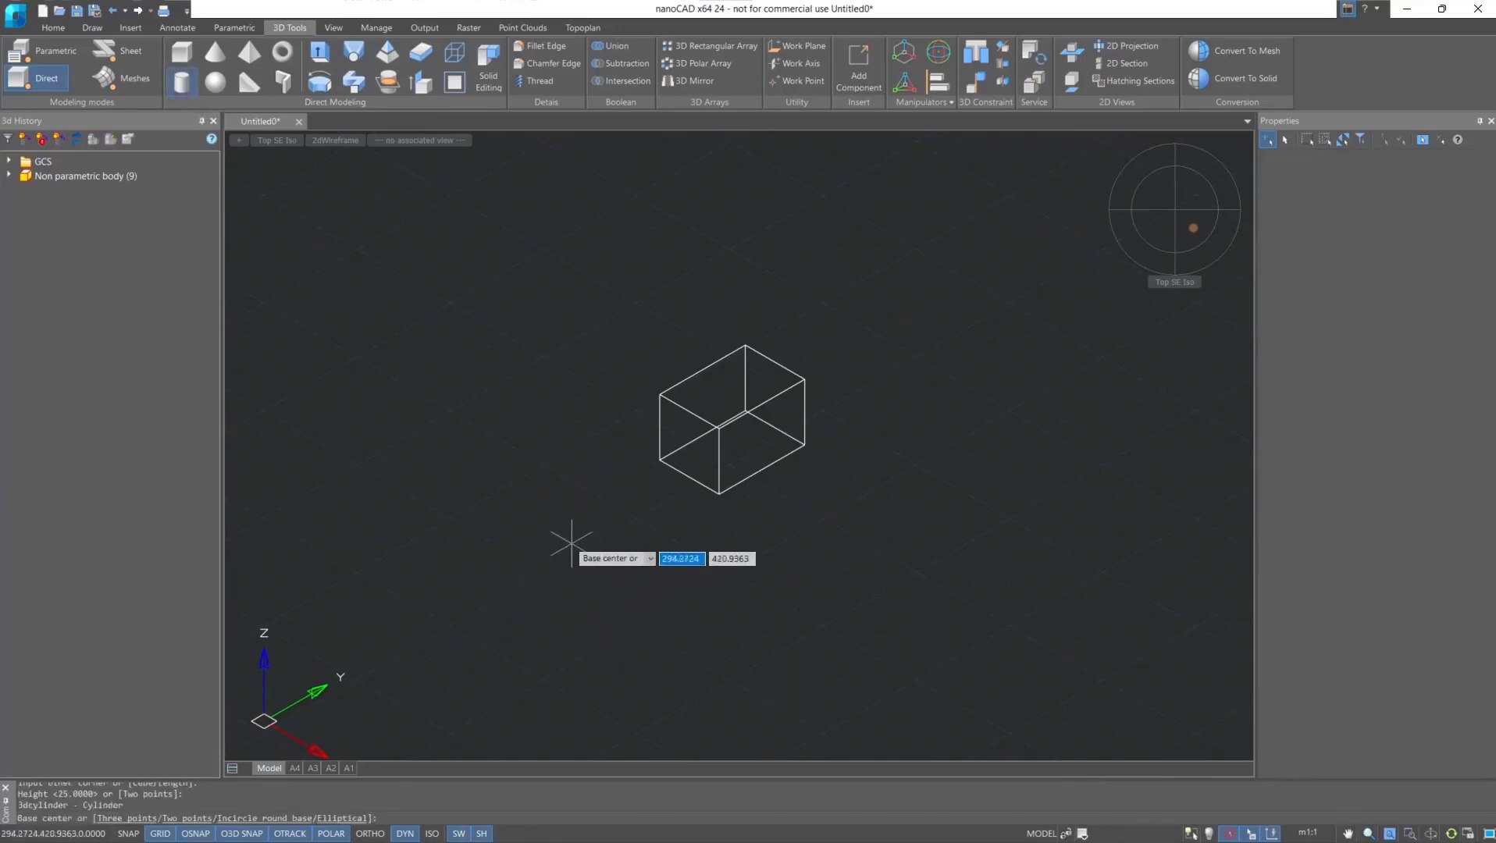
pyautogui.click(556, 537)
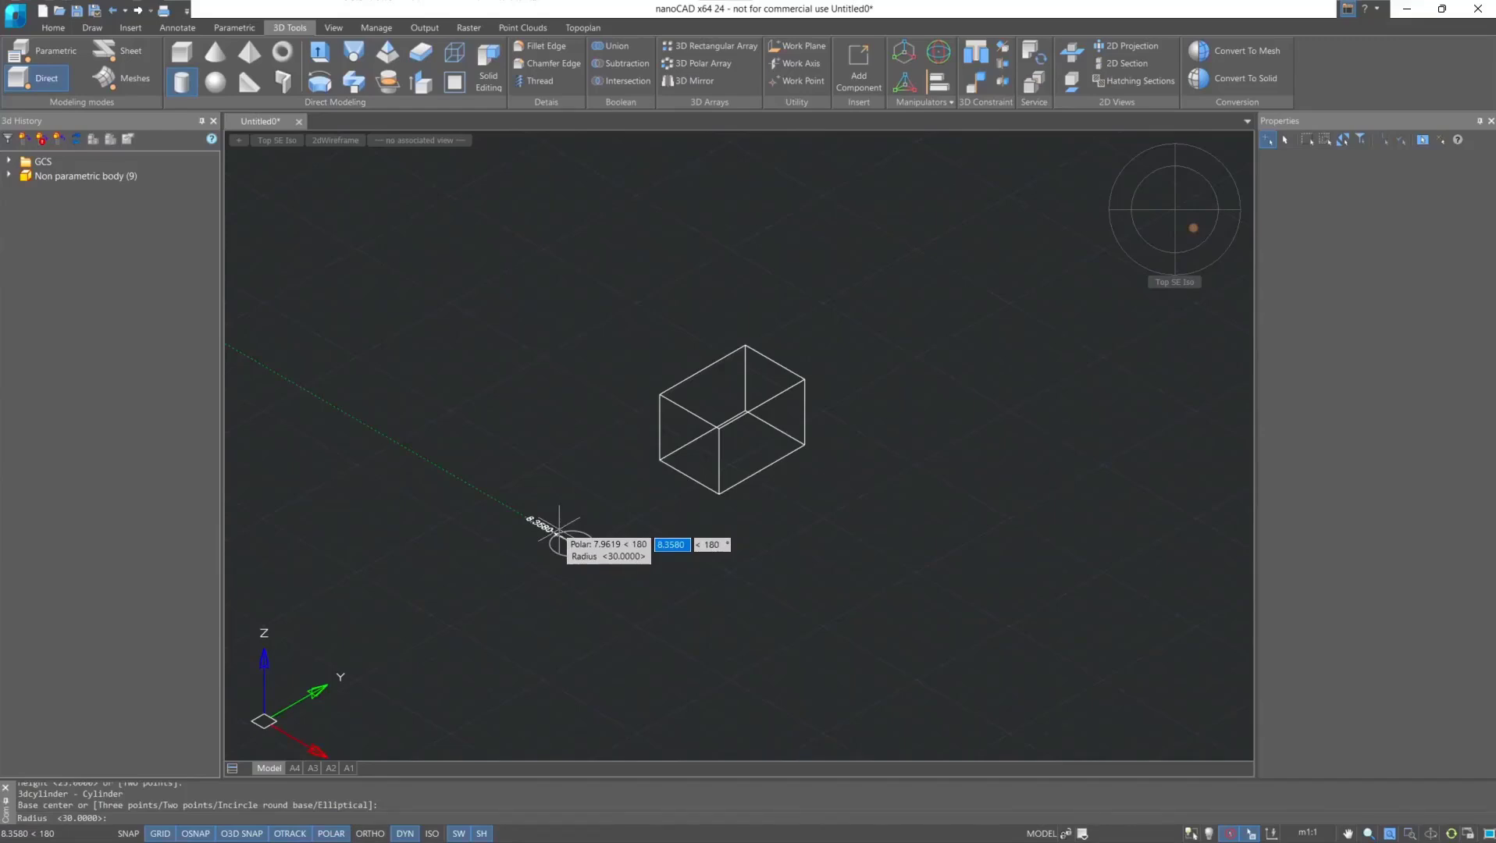
pyautogui.write('30')
pyautogui.press('Return')
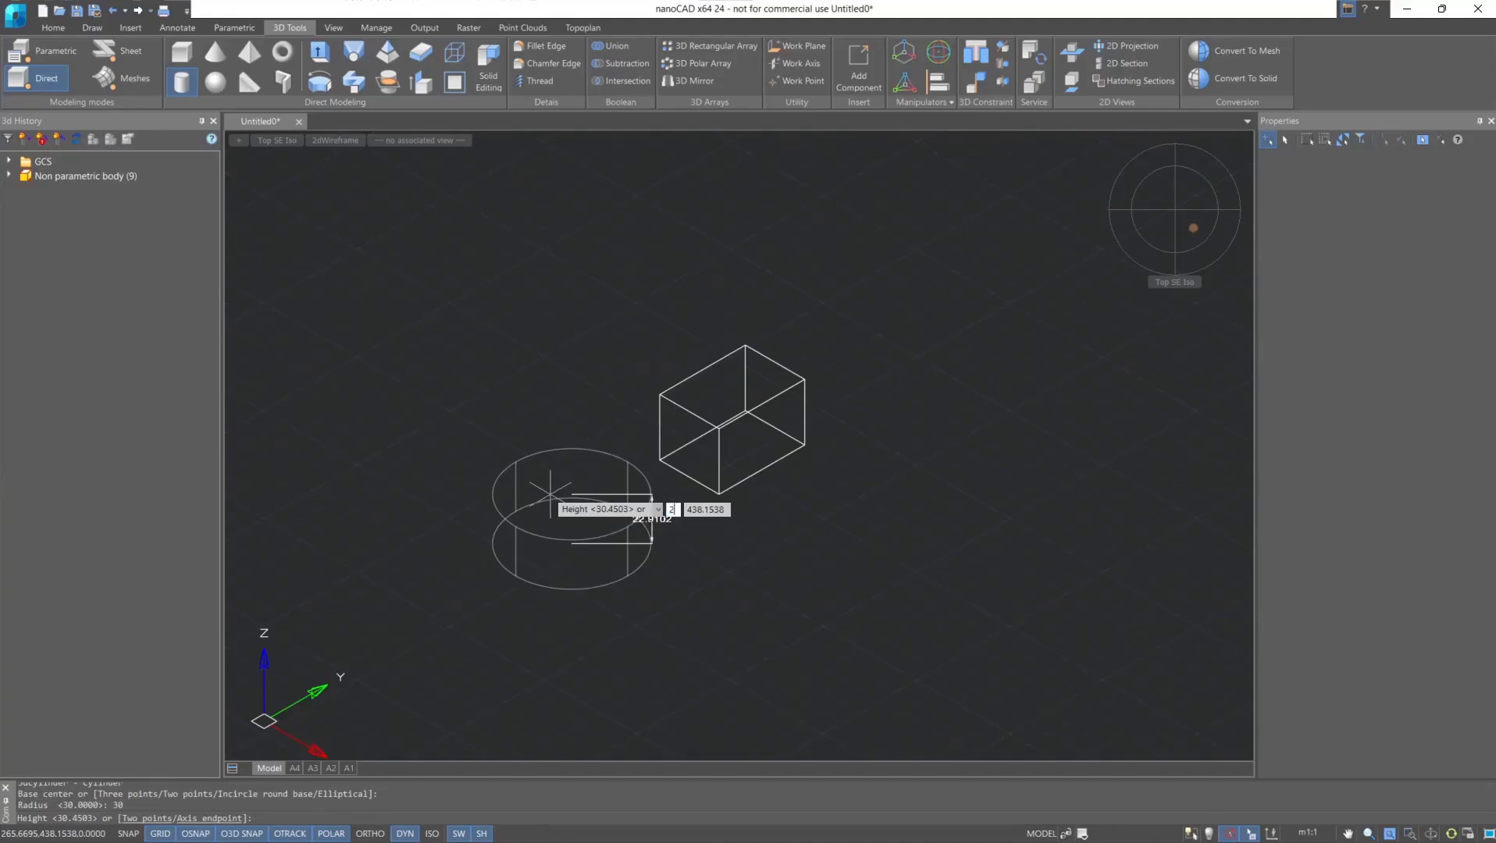
pyautogui.write('25')
pyautogui.press('Return')
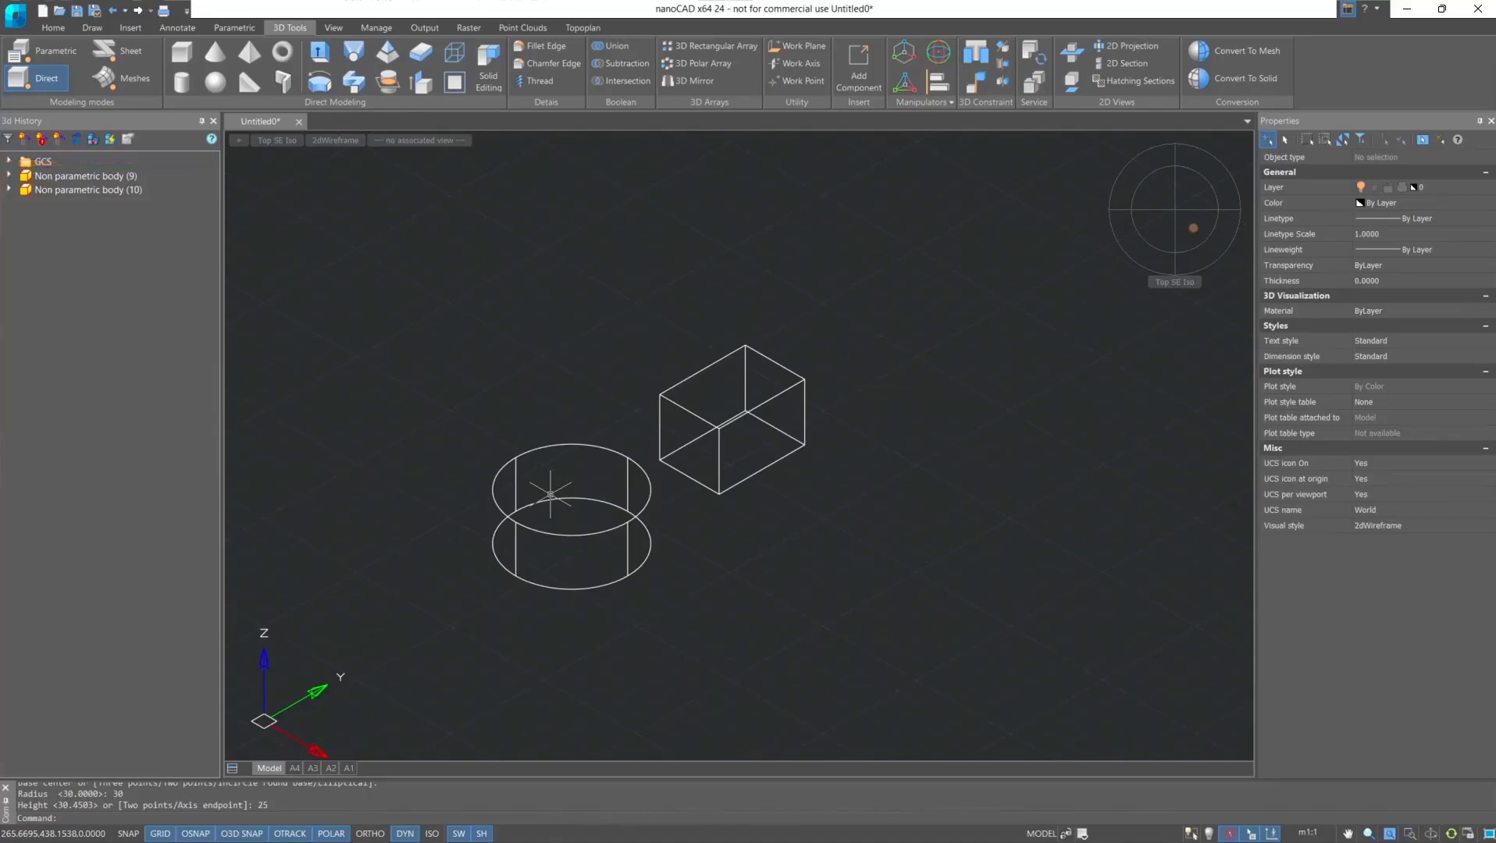
pyautogui.click(328, 142)
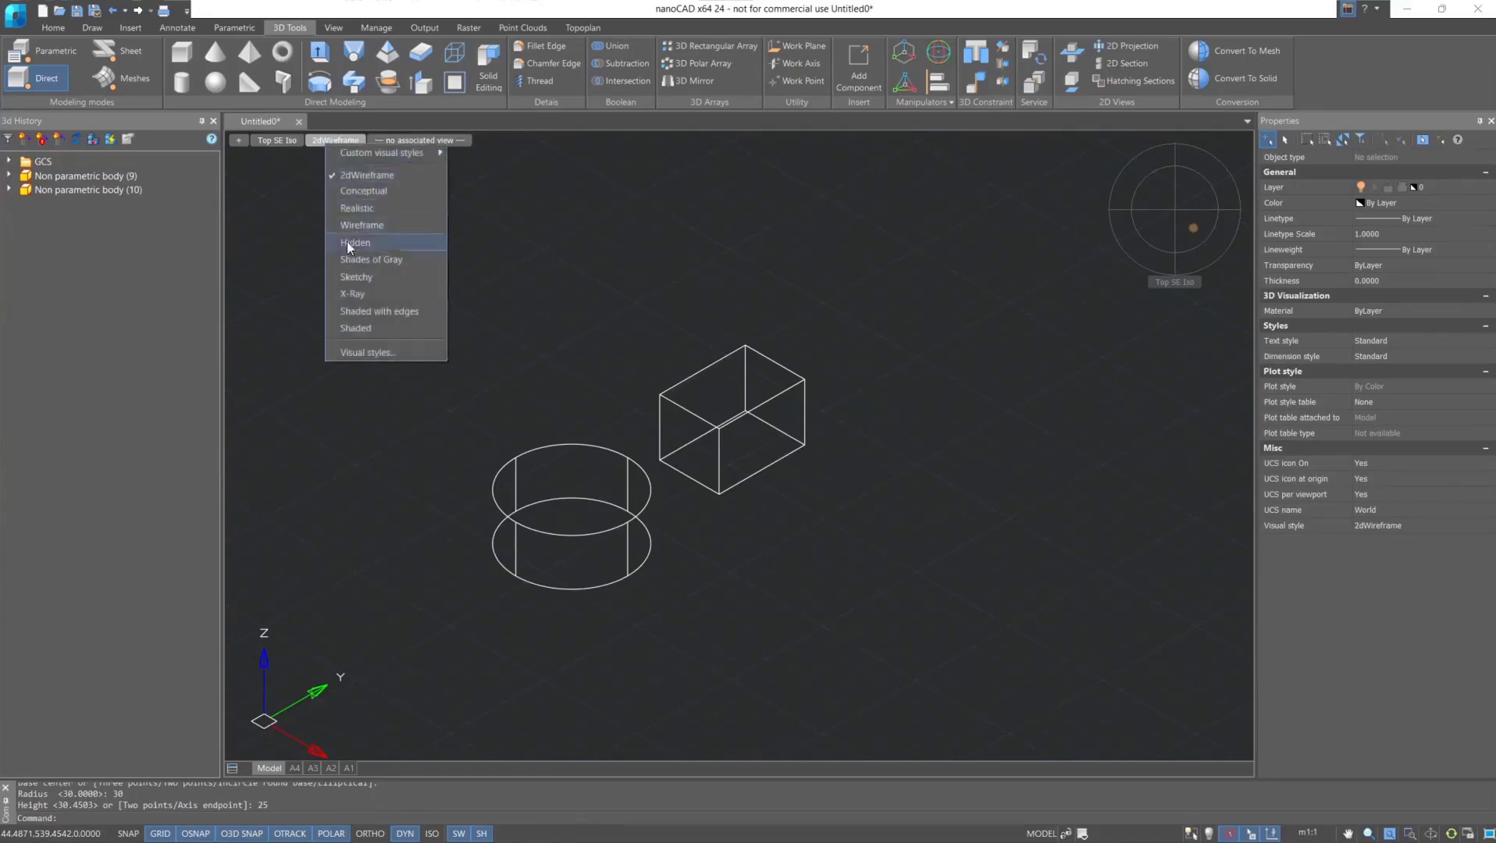
pyautogui.click(363, 303)
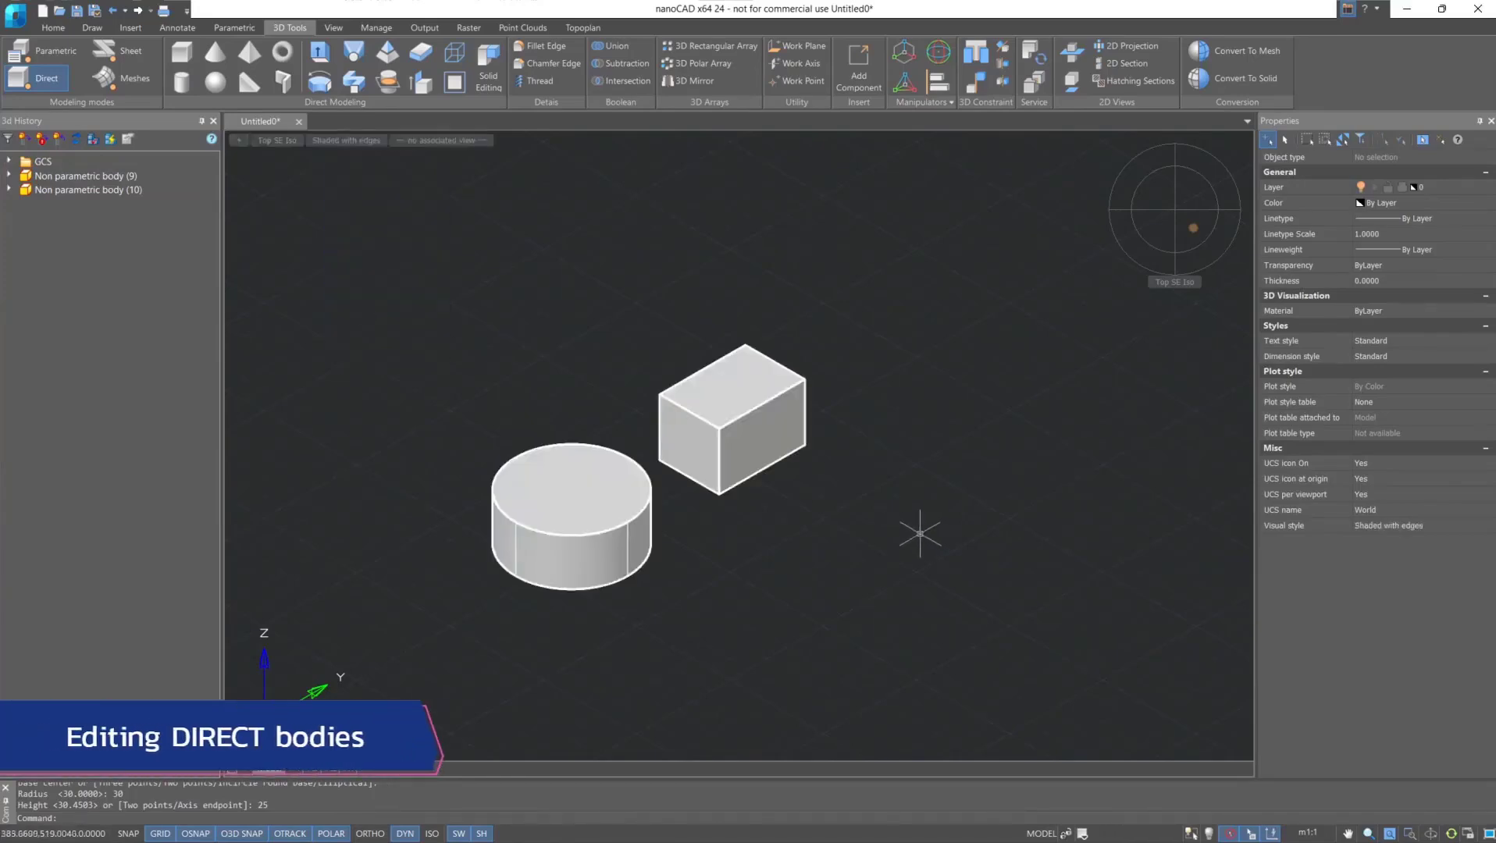
# Stretch the box with its grips to about 39 long, 51 wide and 35 high.
pyautogui.click(769, 467)
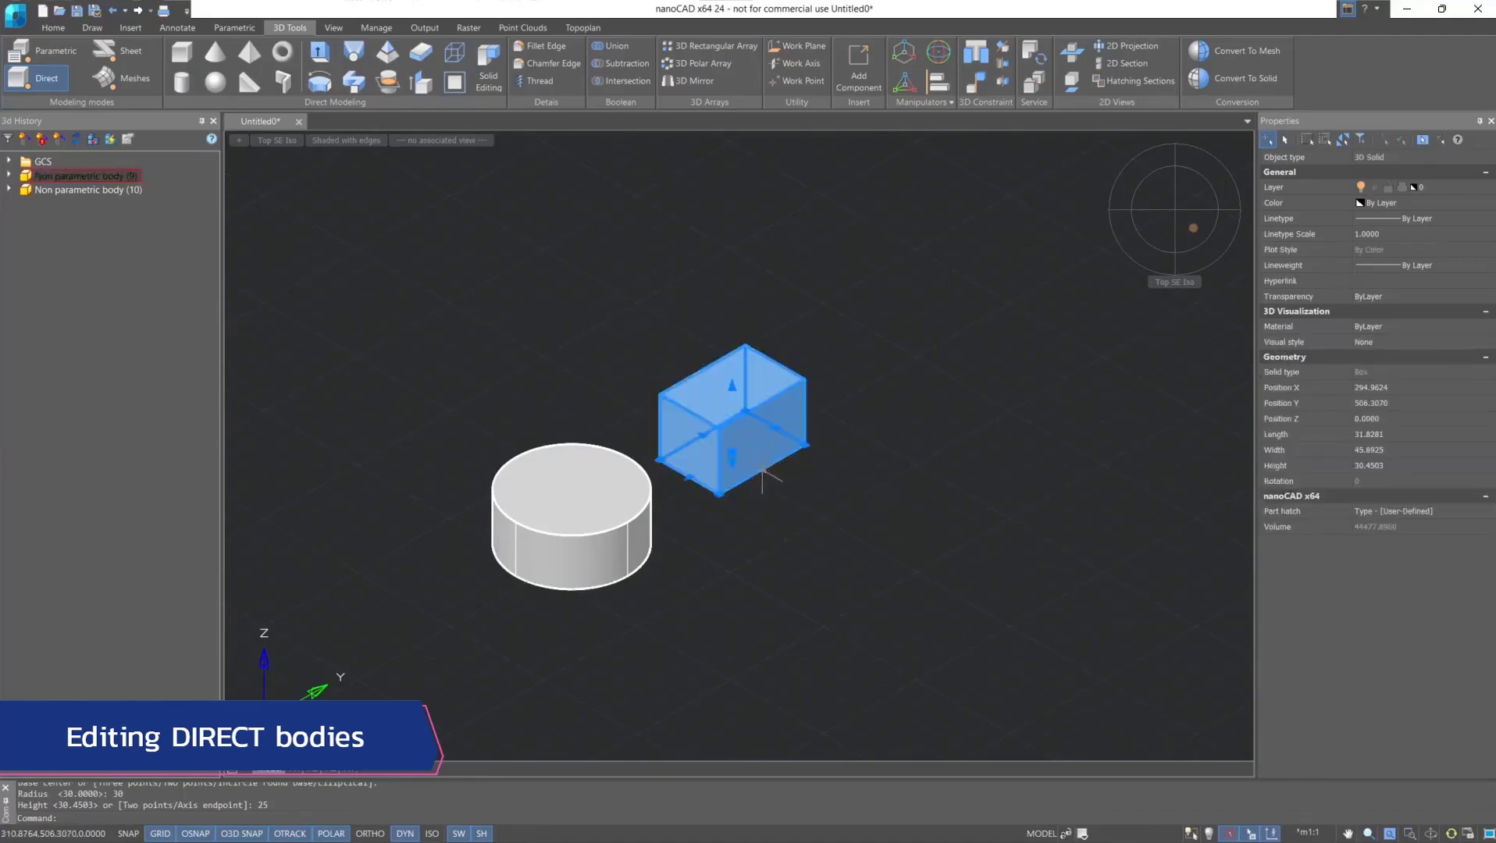
pyautogui.click(762, 470)
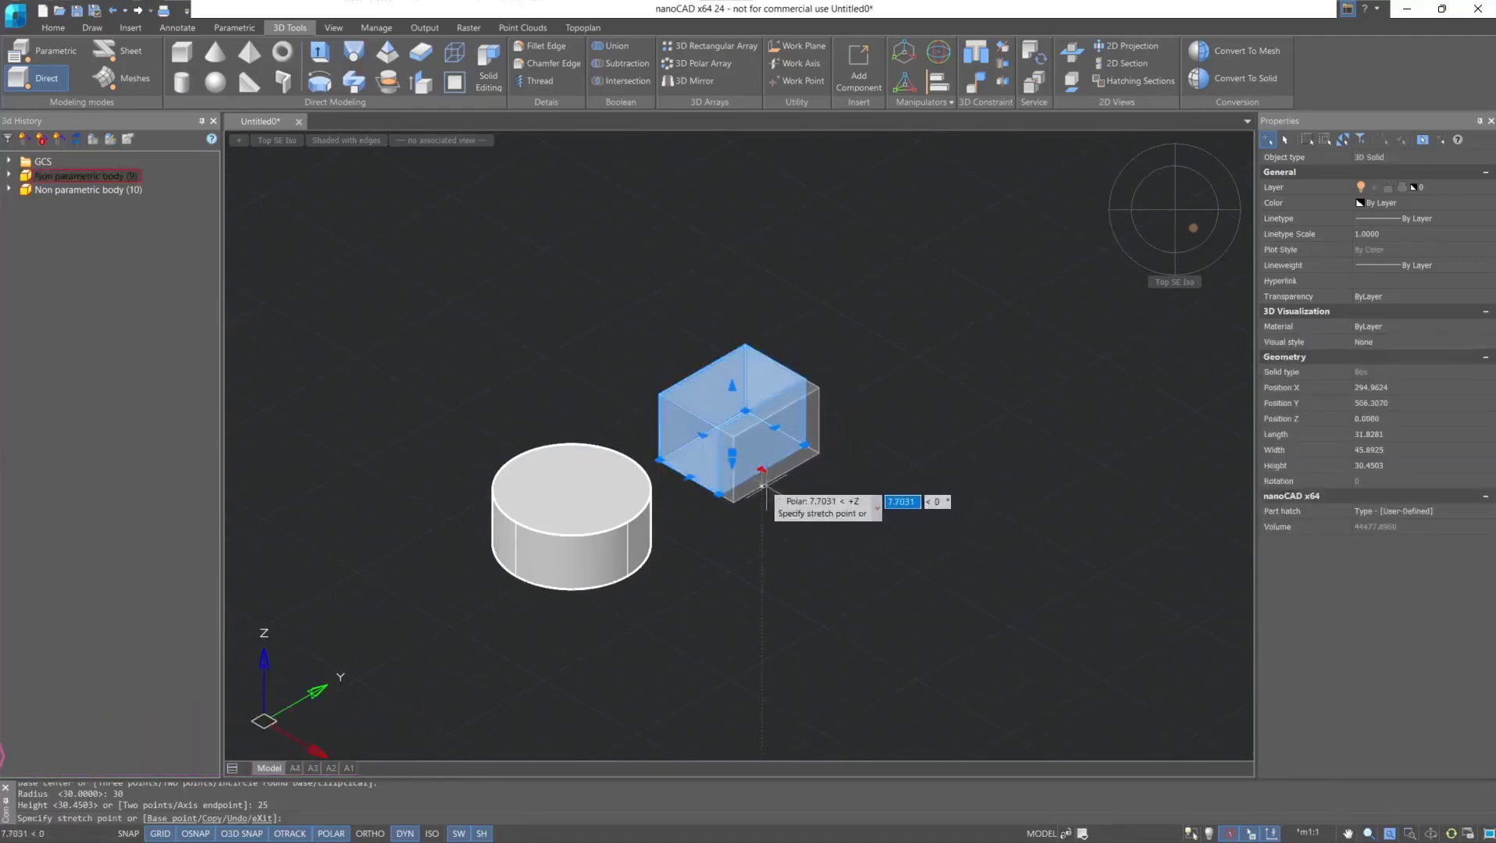
pyautogui.click(763, 471)
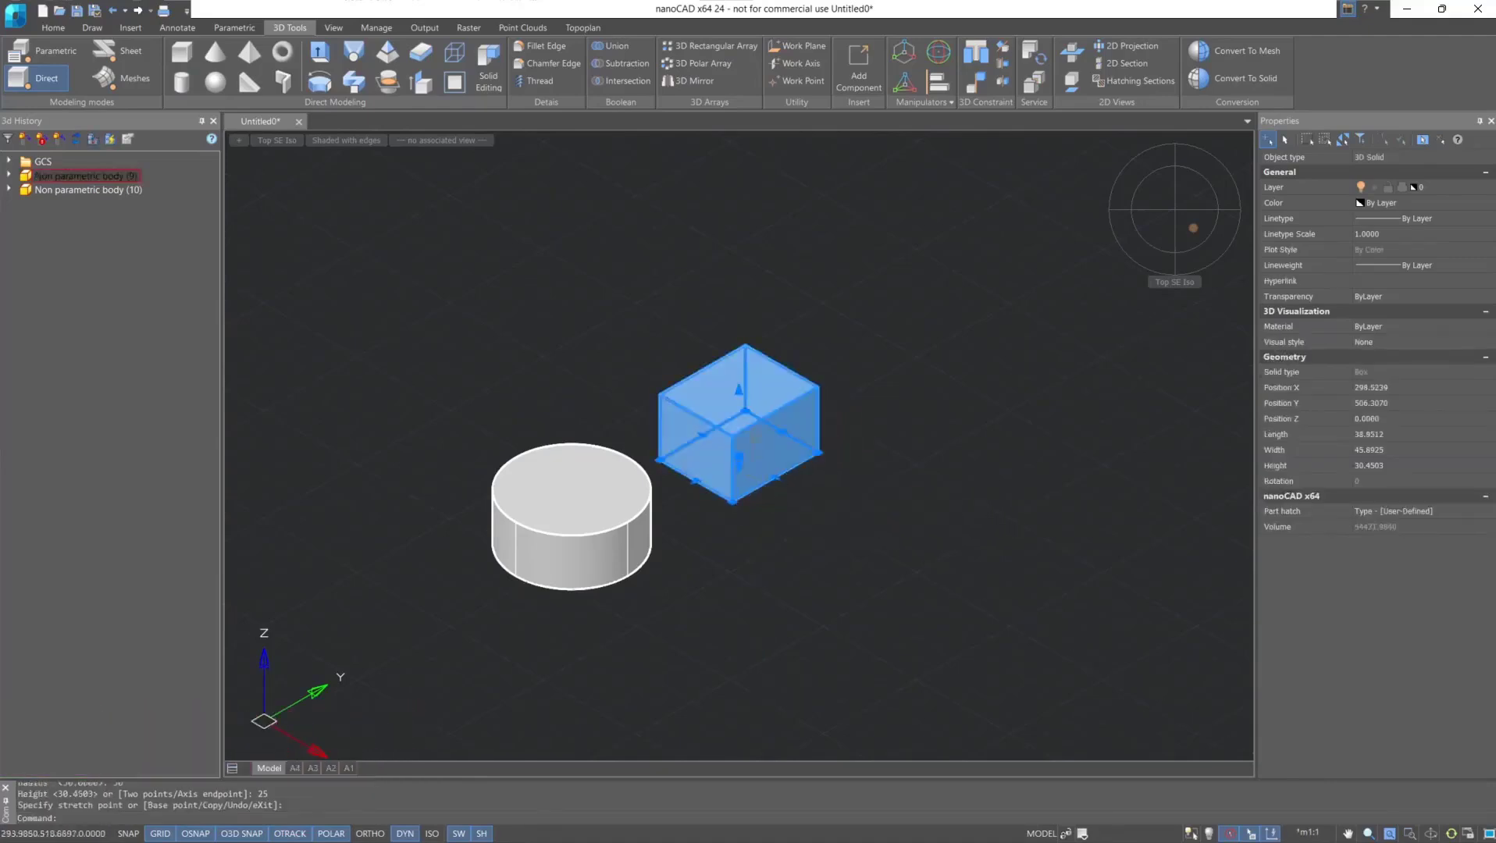
pyautogui.click(740, 393)
pyautogui.click(740, 393)
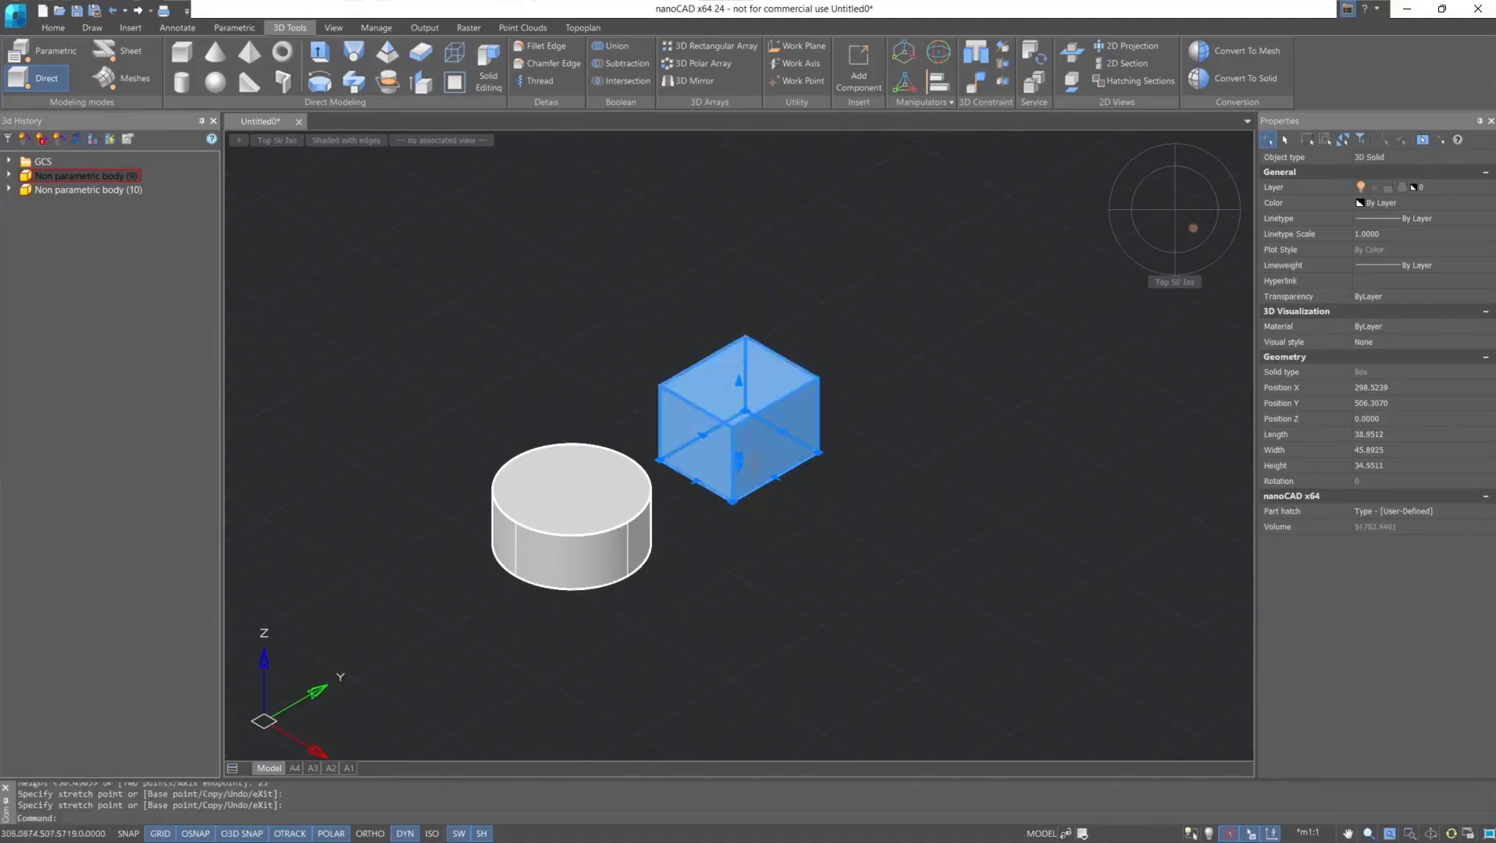
pyautogui.click(691, 484)
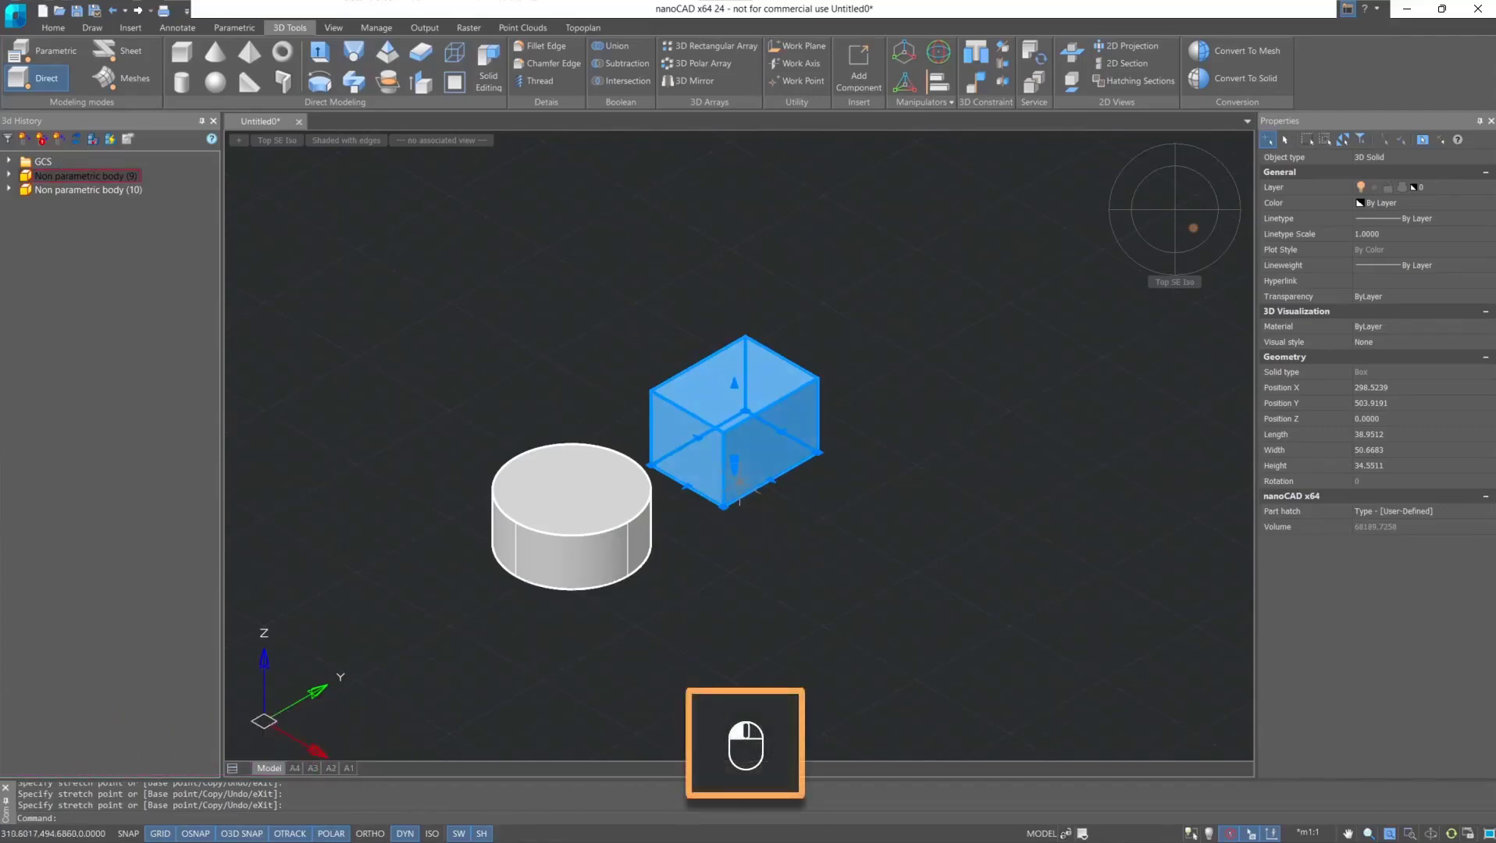
# Shift the box slightly and place a copy of it behind the original, on the side away from the cylinder.
pyautogui.moveTo(738, 484)
pyautogui.mouseDown()
pyautogui.moveTo(777, 465)
pyautogui.moveTo(756, 481)
pyautogui.mouseUp()
pyautogui.click(762, 485)
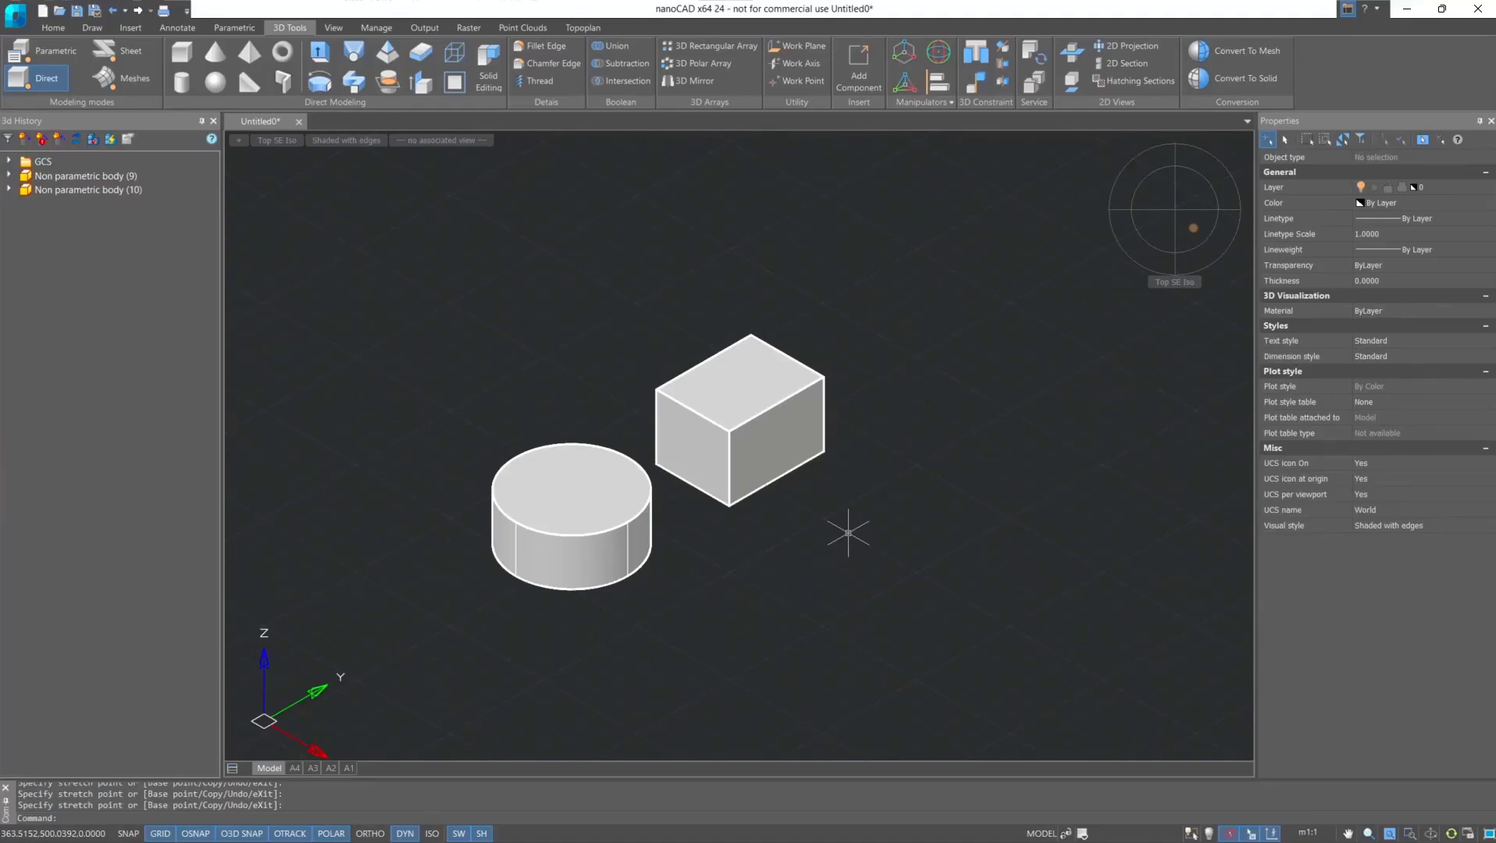
pyautogui.keyDown('ctrl'); pyautogui.click(766, 461); pyautogui.keyUp('ctrl')
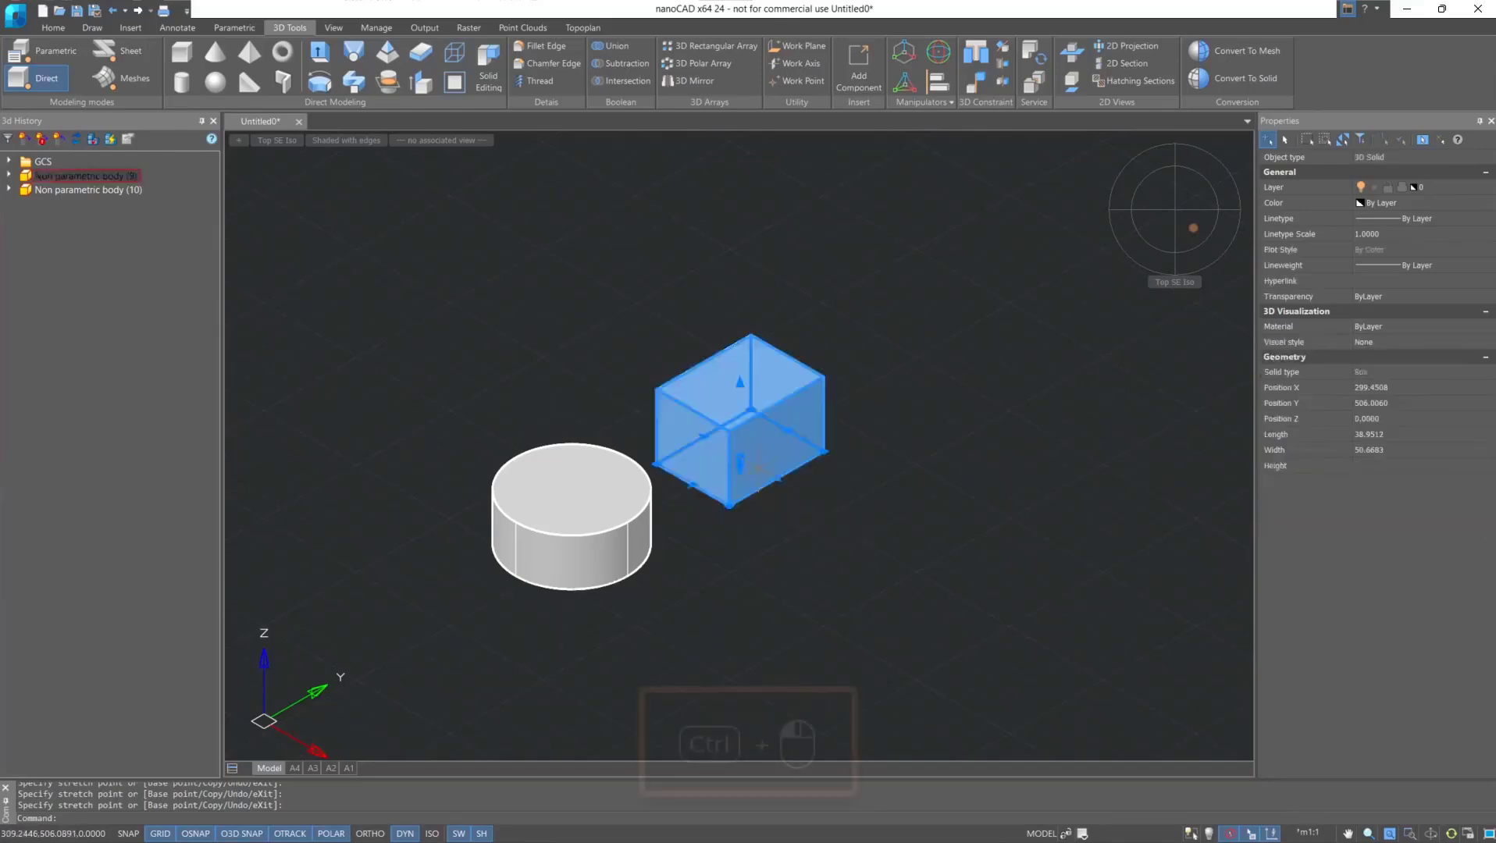
pyautogui.keyDown('ctrl'); pyautogui.moveTo(772, 459); pyautogui.dragTo(908, 374); pyautogui.keyUp('ctrl')
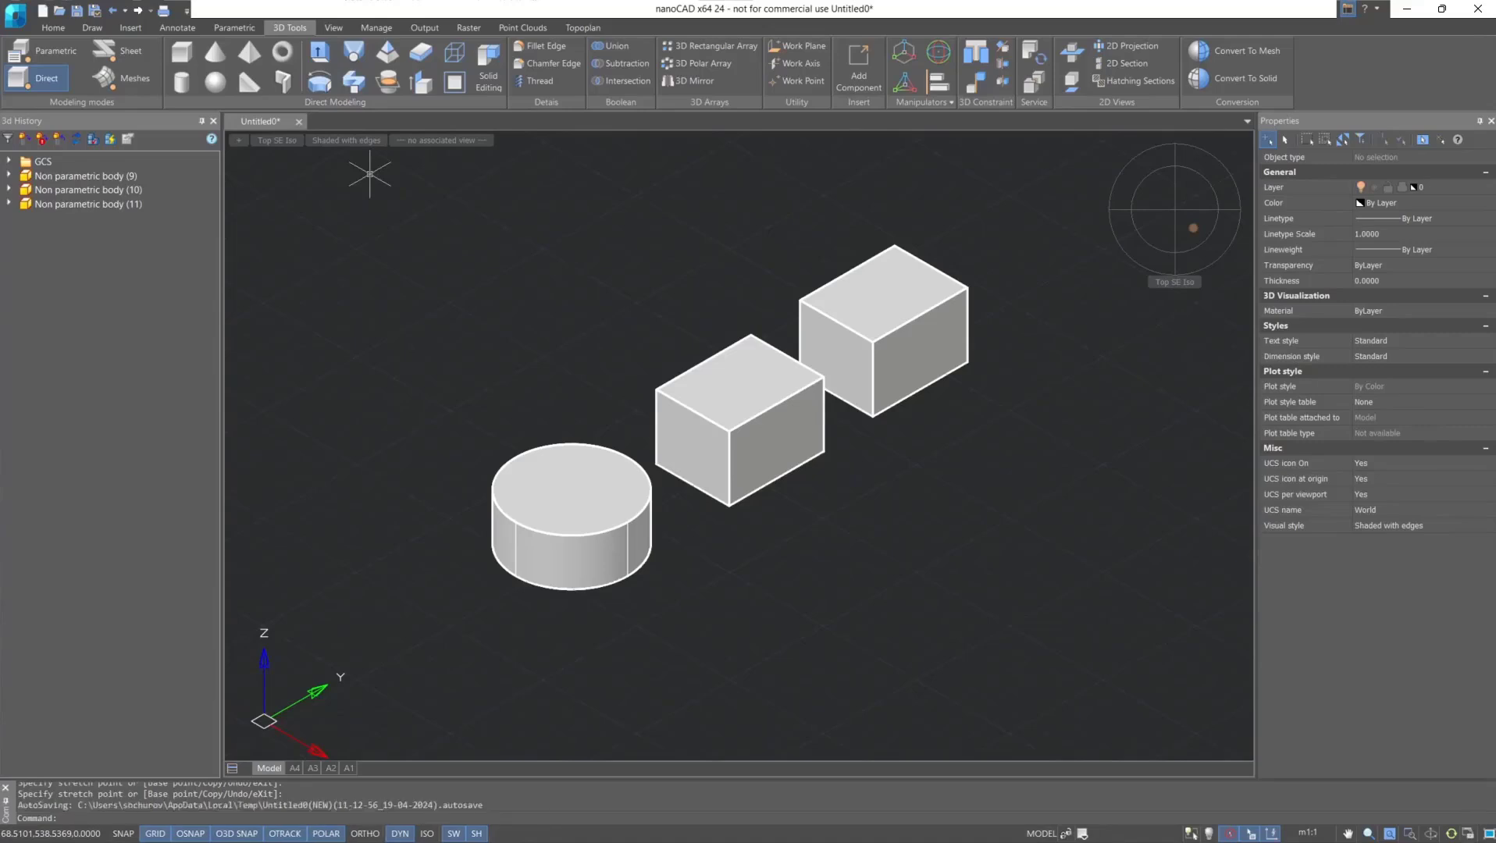
# Slice the middle box with a View-aligned plane near its front lower corner, keep the larger part, and undo the slice.
pyautogui.click(393, 47)
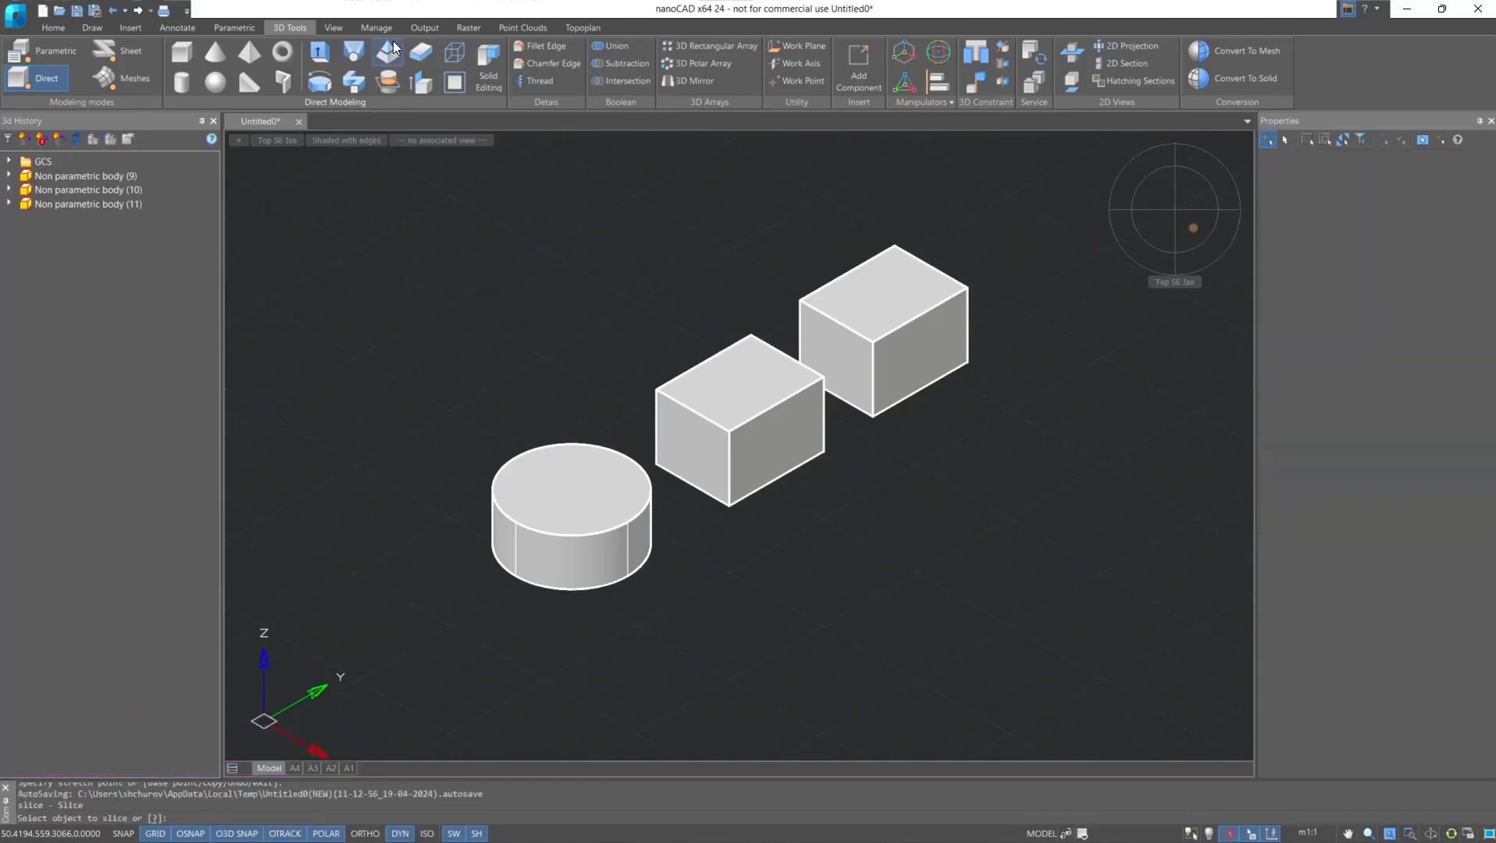
pyautogui.click(709, 398)
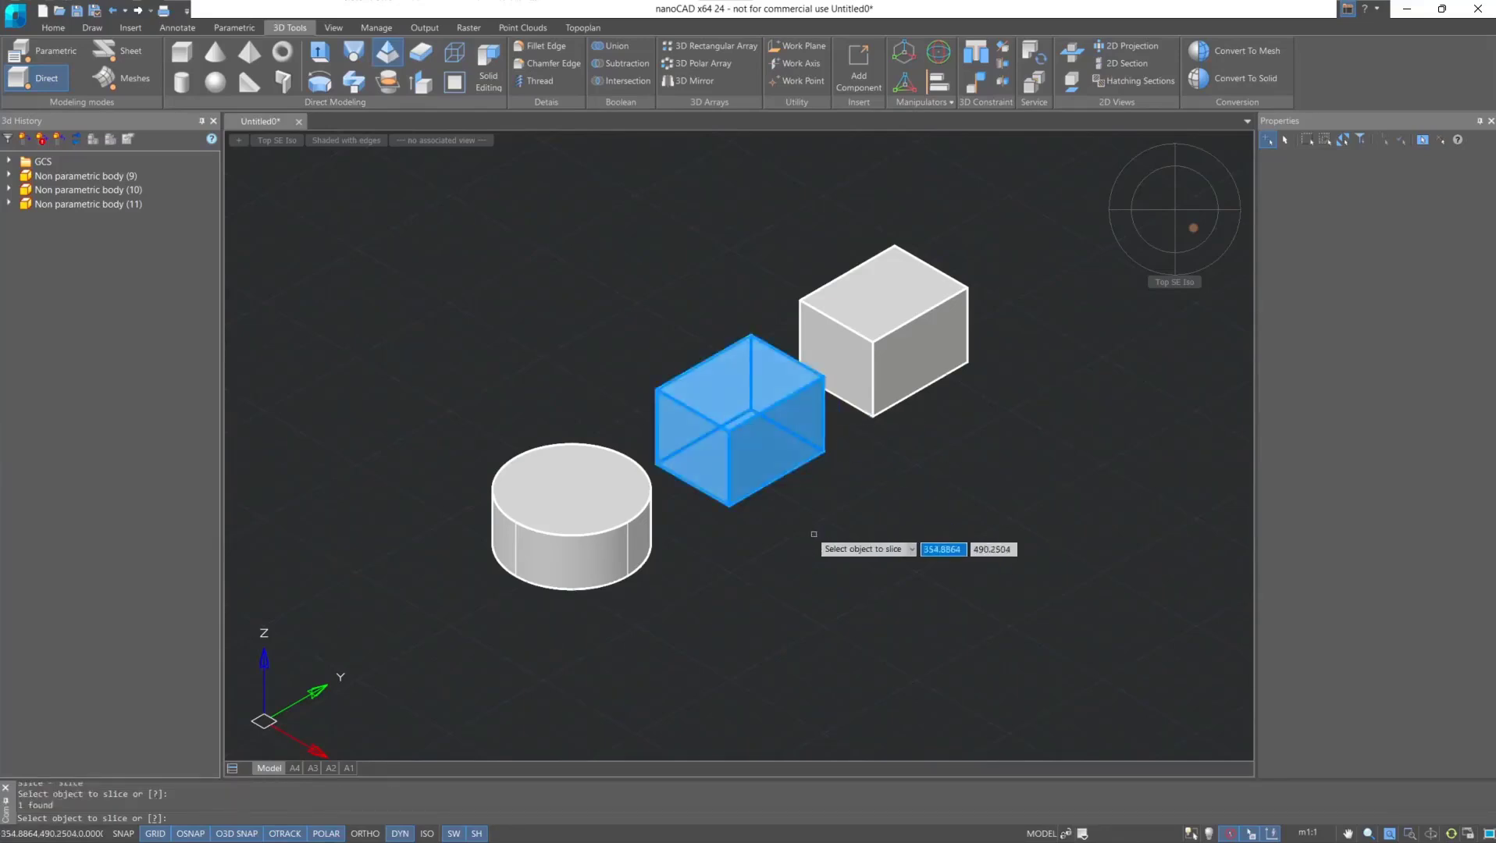
pyautogui.press('Return')
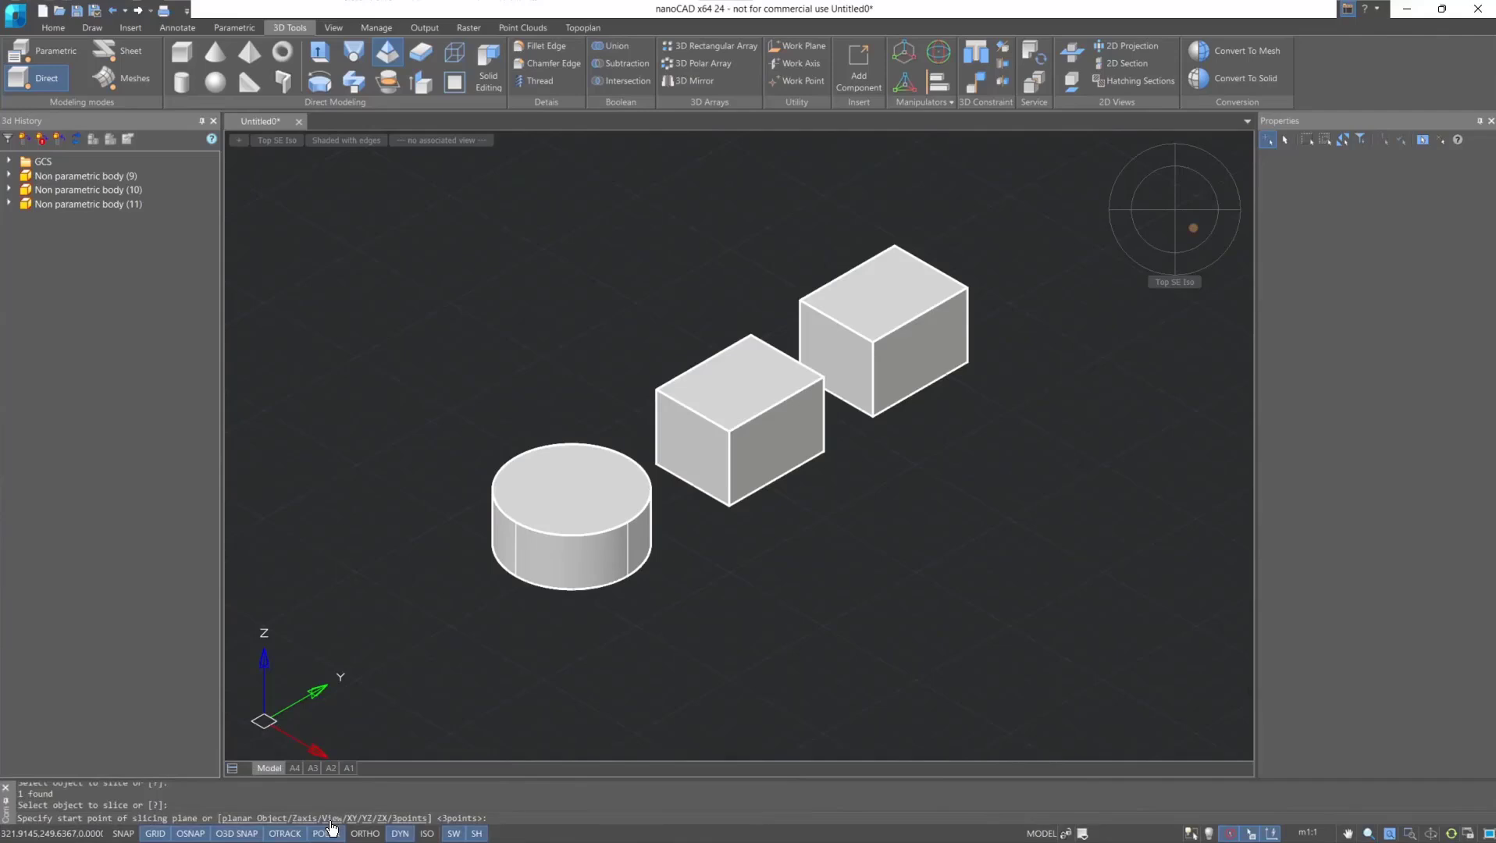
pyautogui.click(330, 820)
pyautogui.click(699, 515)
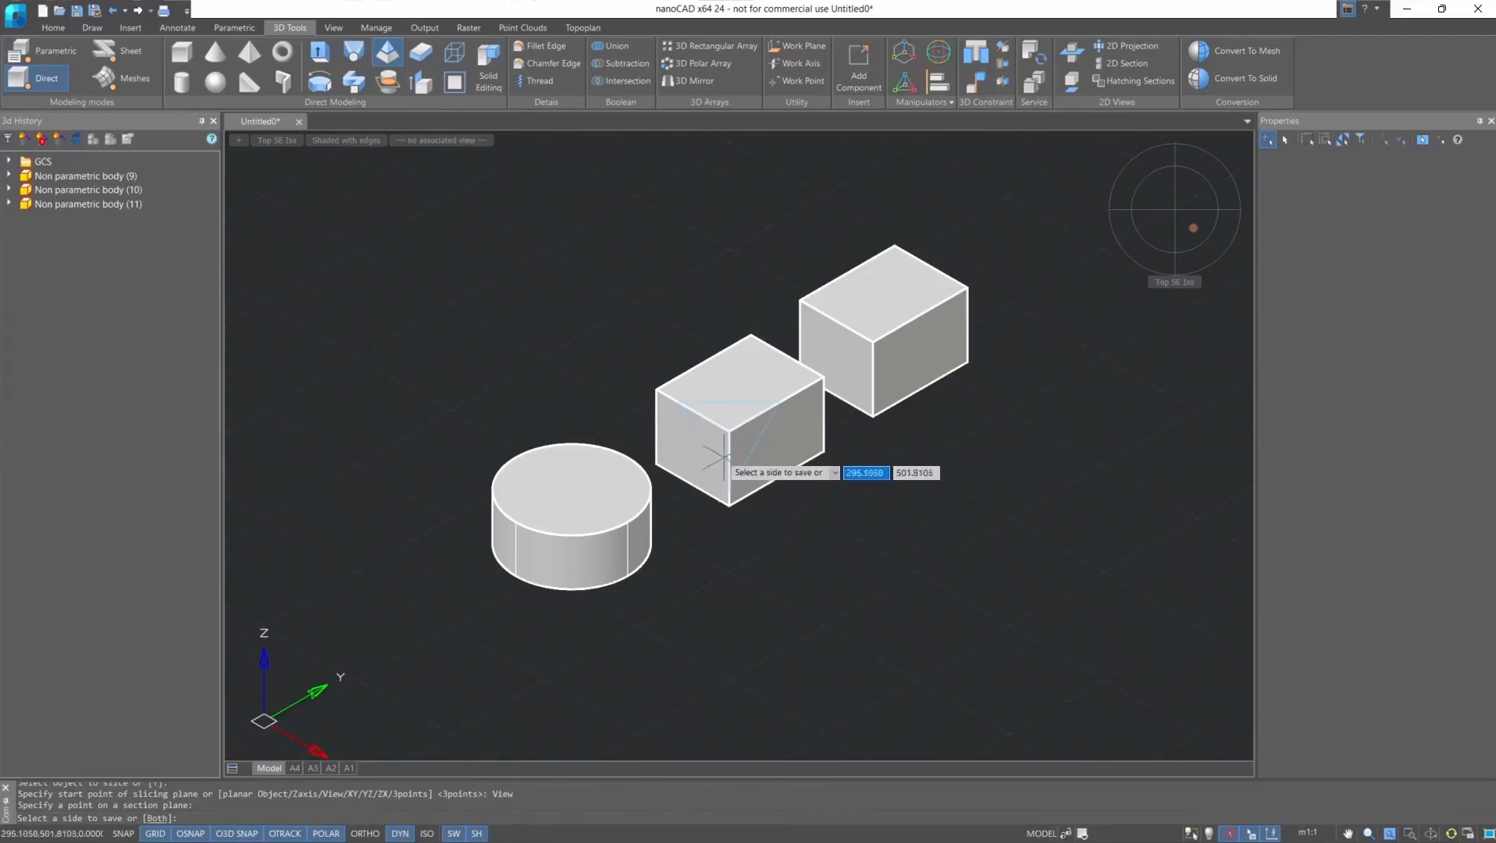
pyautogui.click(731, 437)
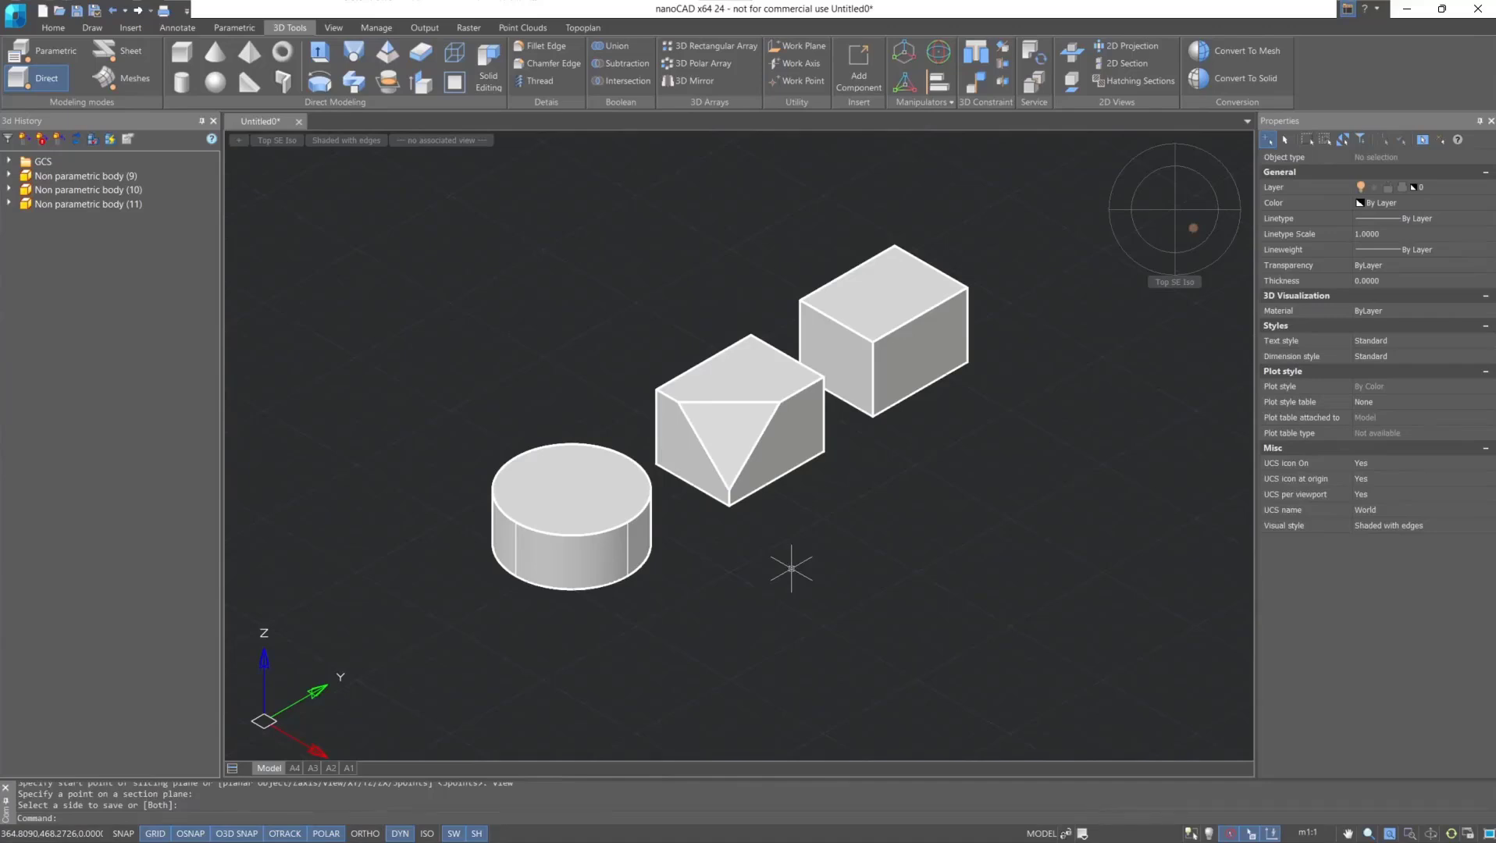
pyautogui.hotkey('ctrl', 'z')
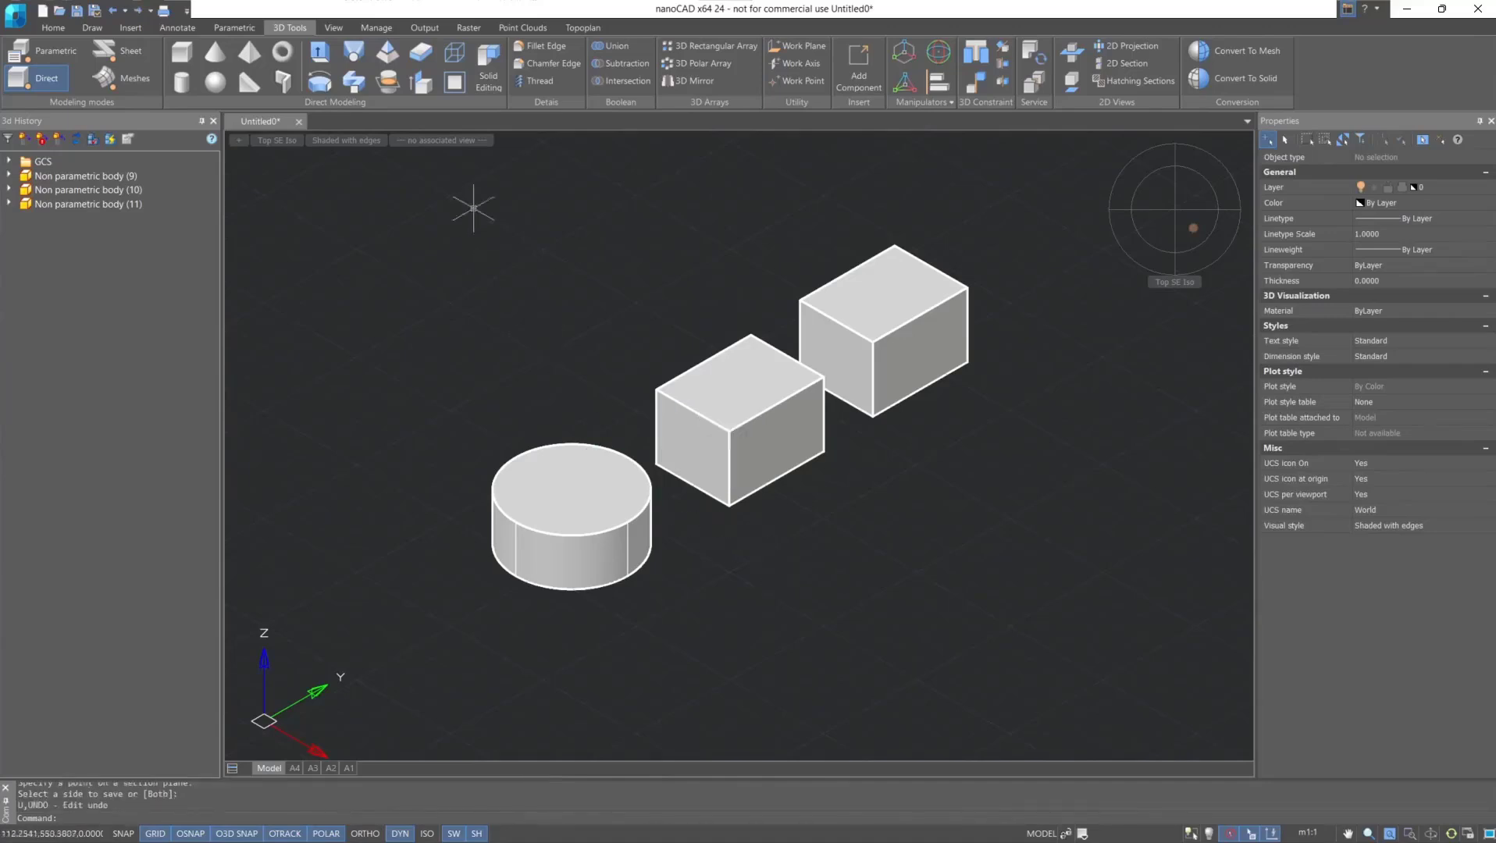
# Slice the middle box with a 3points plane through its upper-left edge and front lower corner, keeping the lower wedge.
pyautogui.click(387, 51)
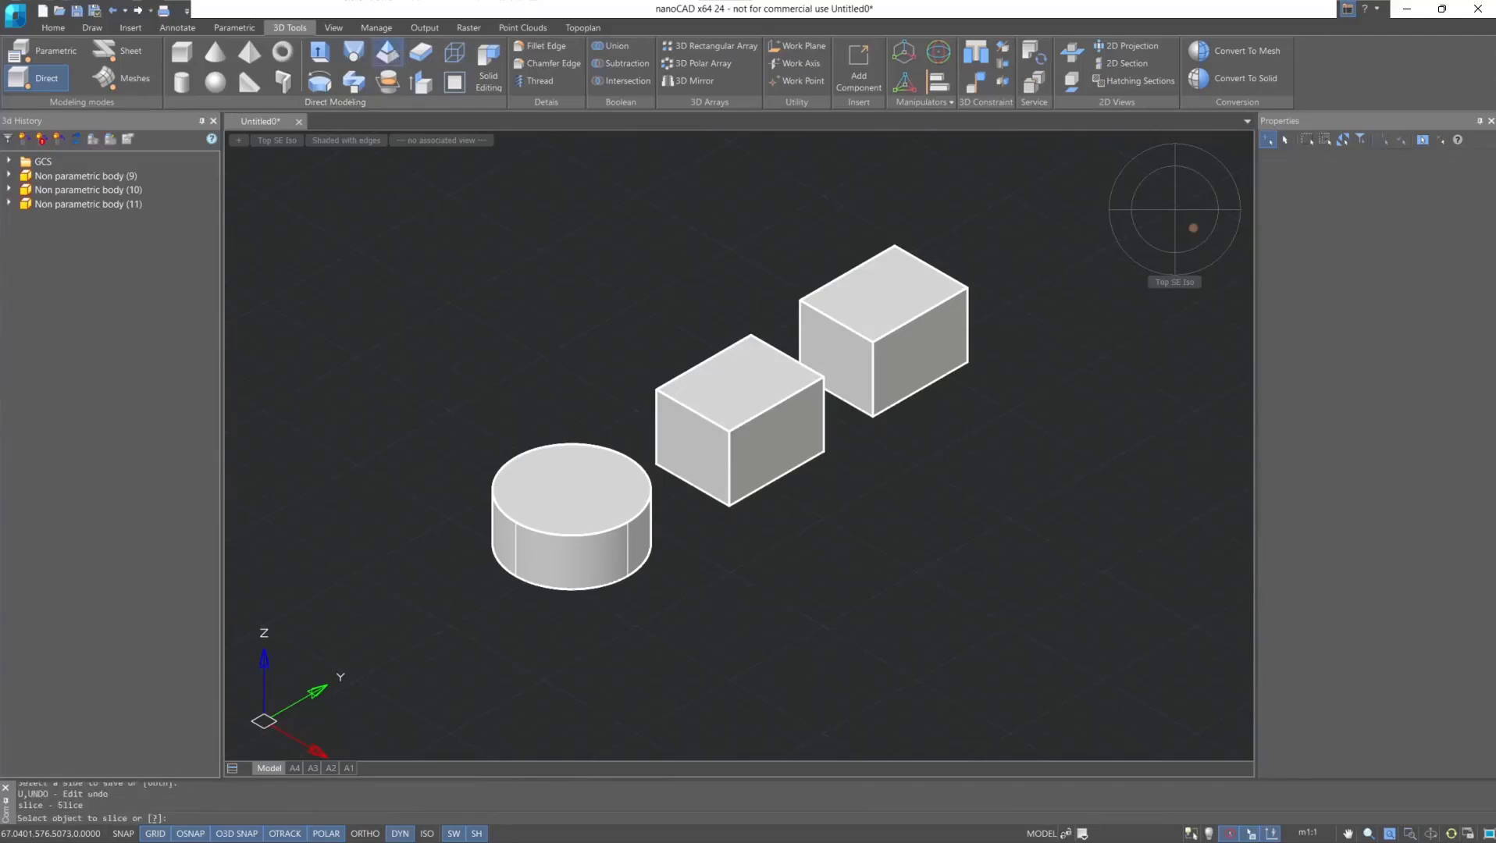
pyautogui.click(705, 459)
pyautogui.press('Return')
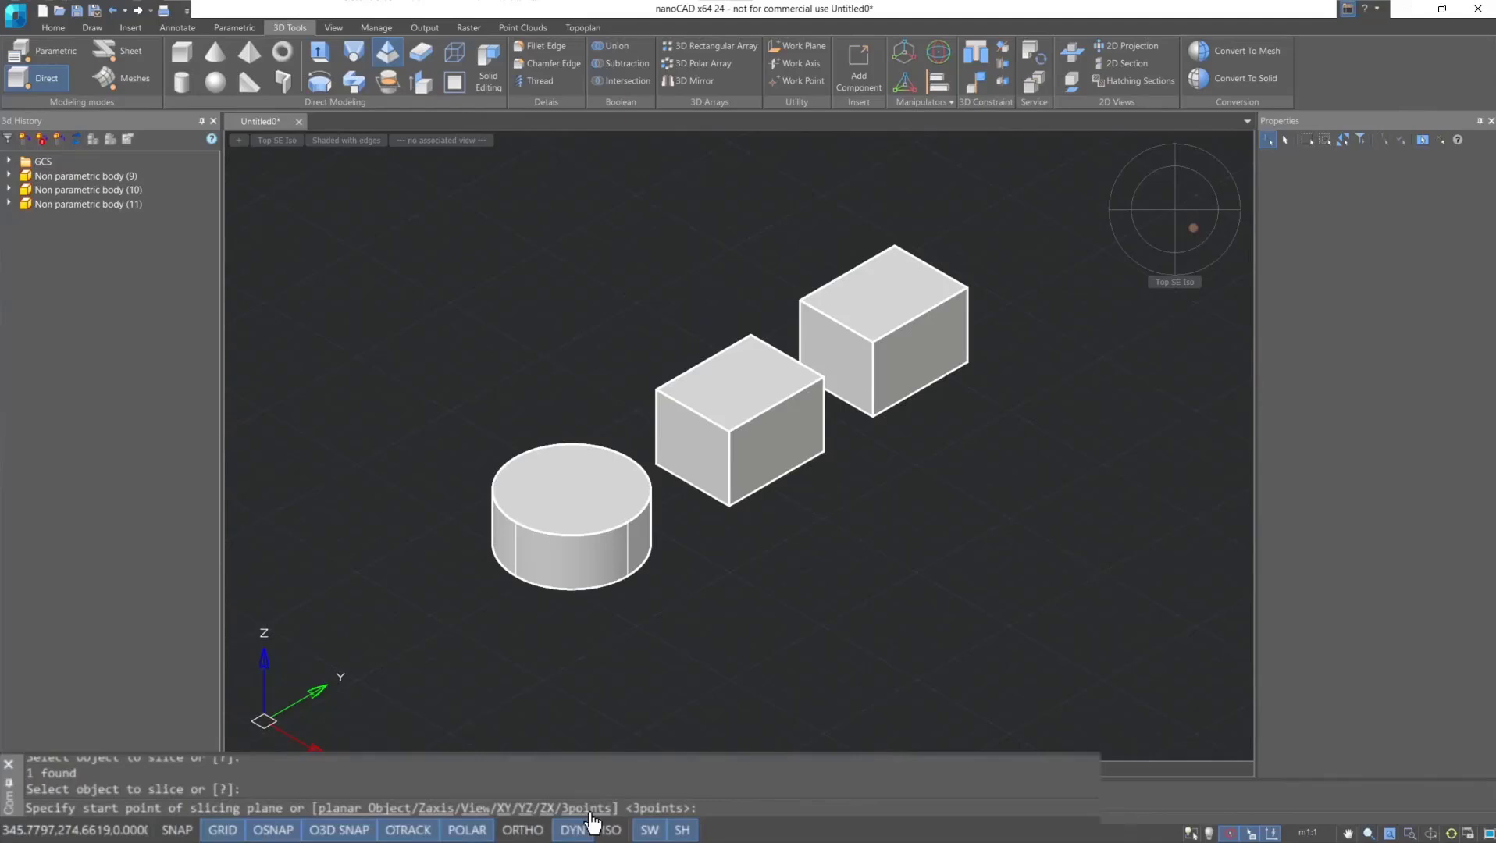
pyautogui.click(587, 810)
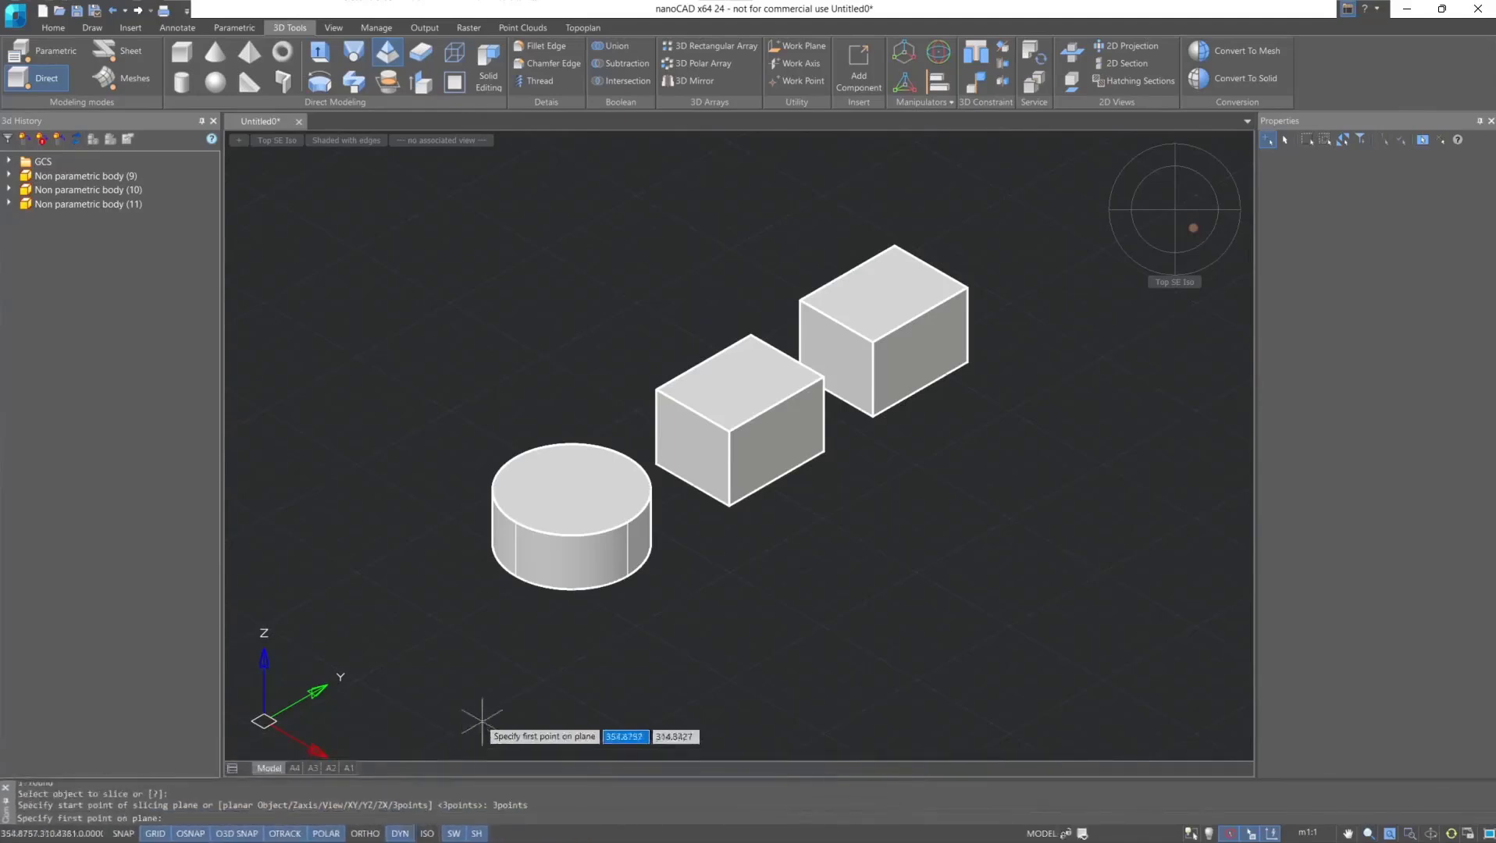
pyautogui.click(656, 388)
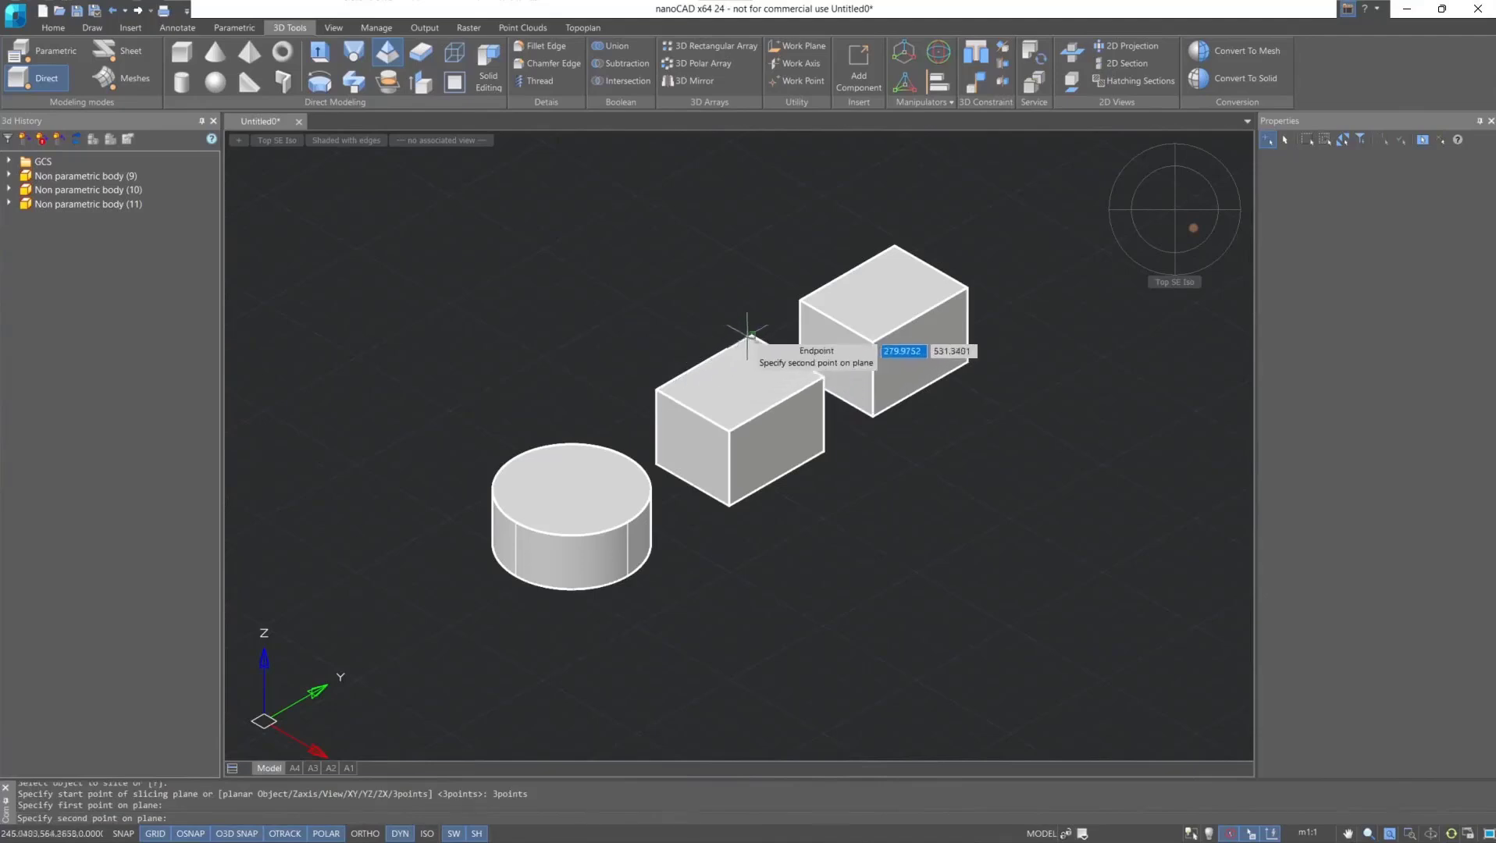
pyautogui.click(751, 334)
pyautogui.click(730, 506)
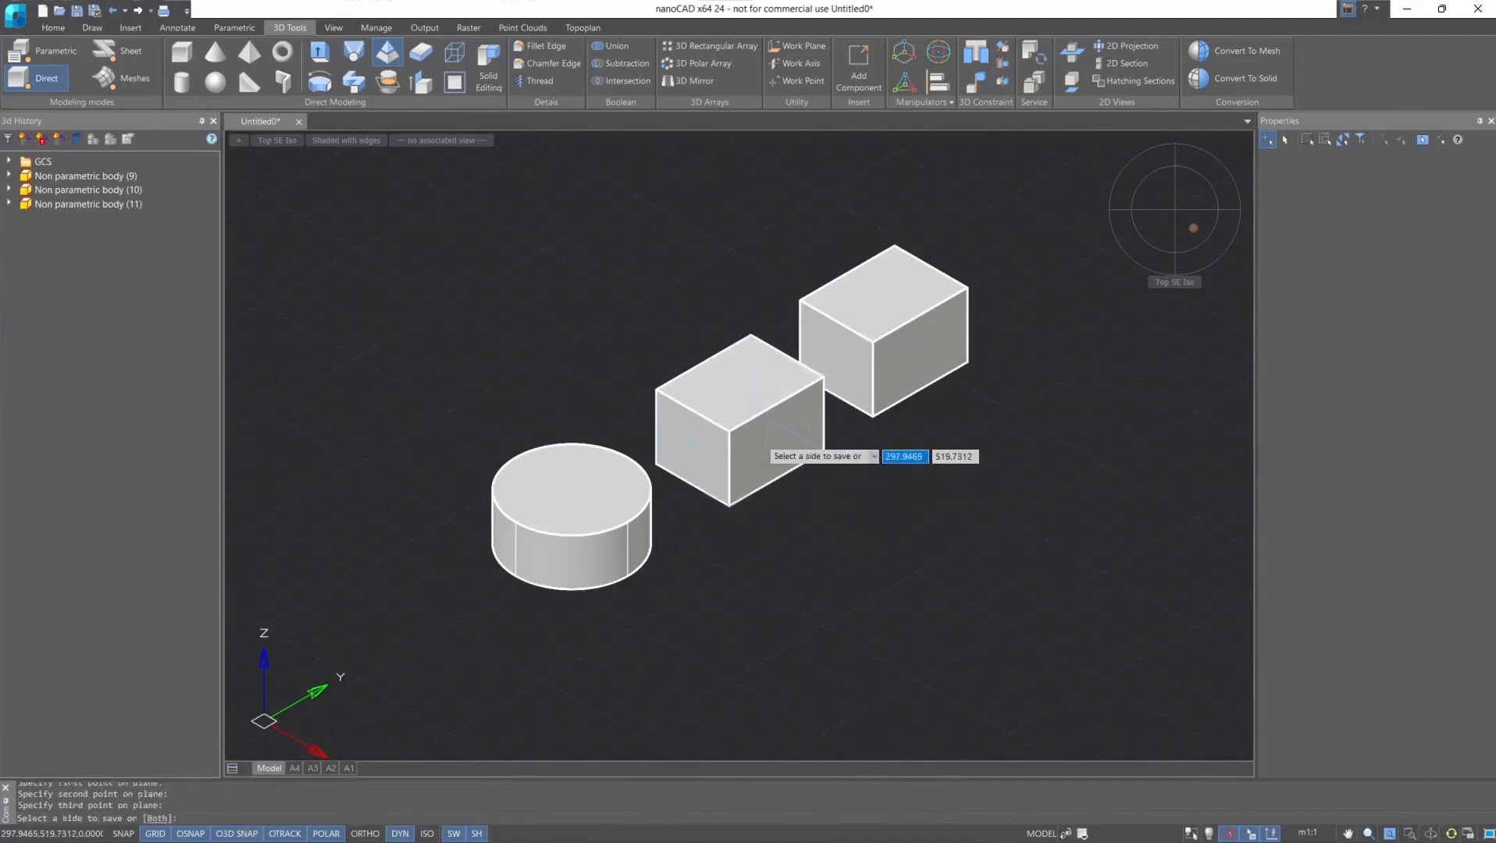
pyautogui.click(685, 440)
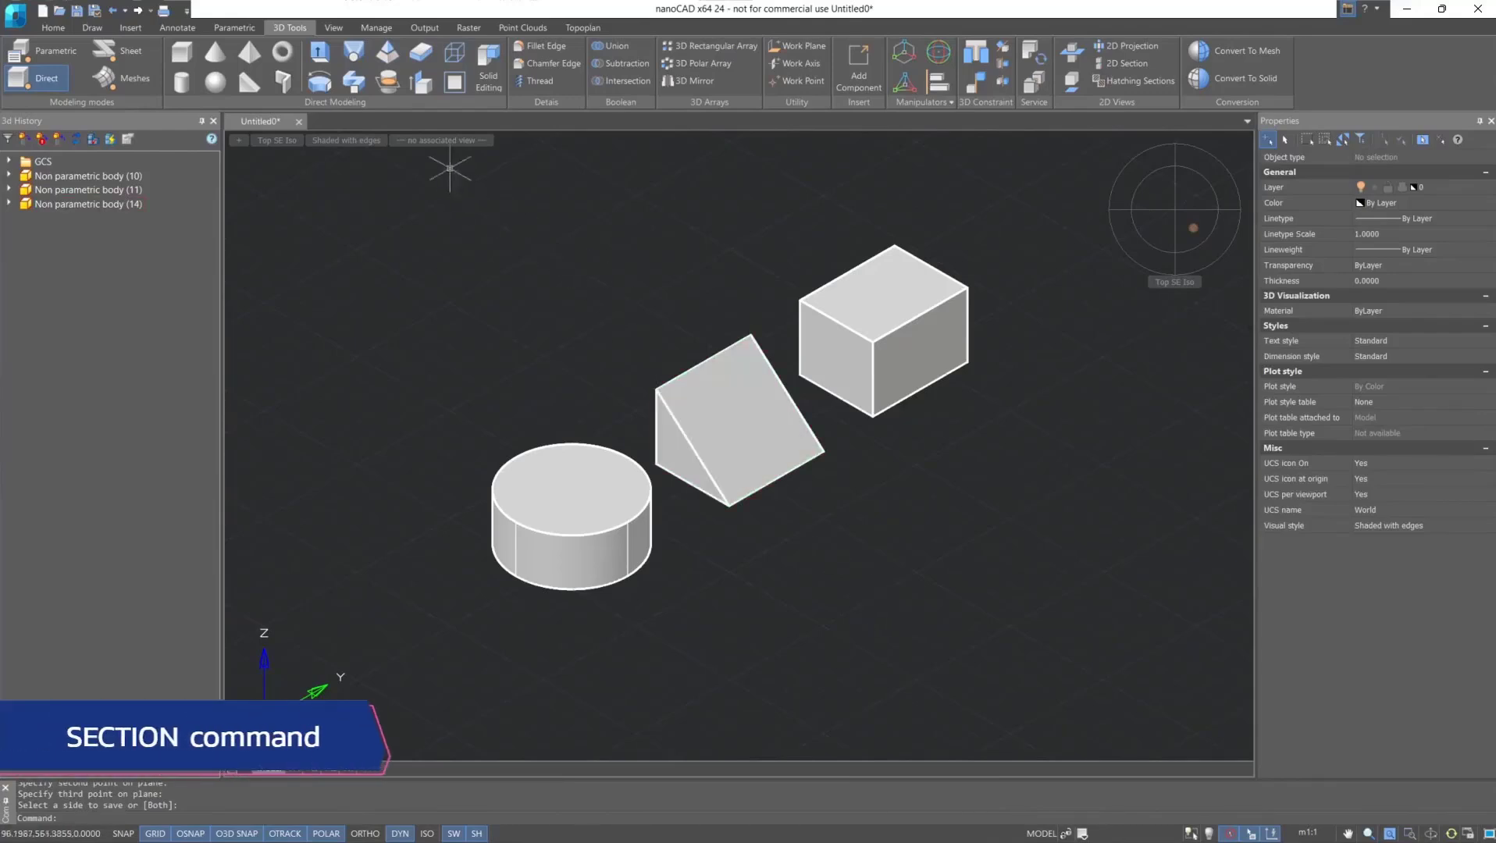
# Create a Section of the rear box on a 3points plane through its upper-left edge and front lower corner.
pyautogui.click(388, 83)
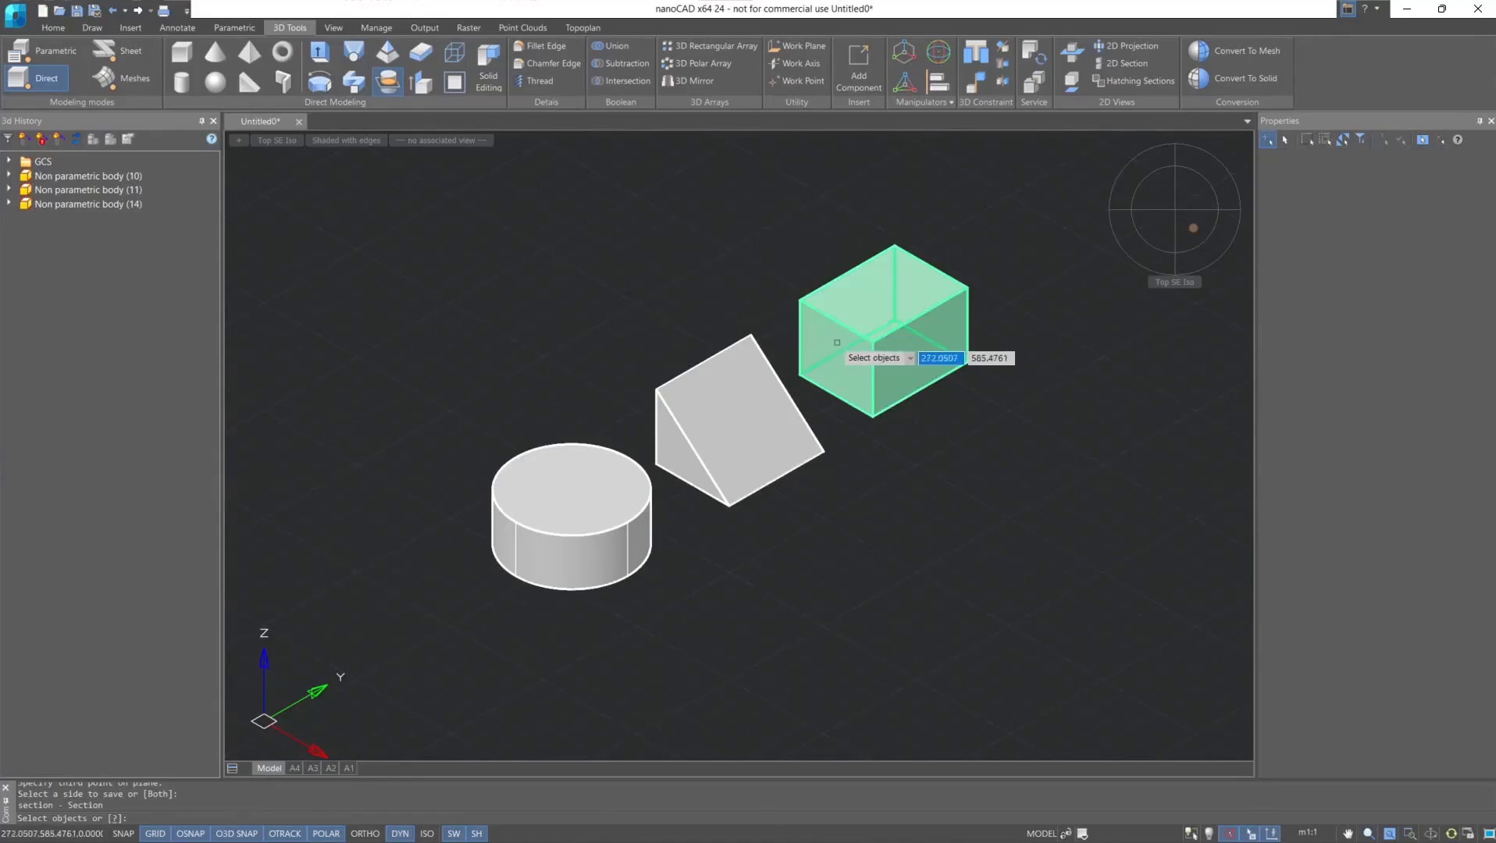
pyautogui.click(800, 326)
pyautogui.press('Return')
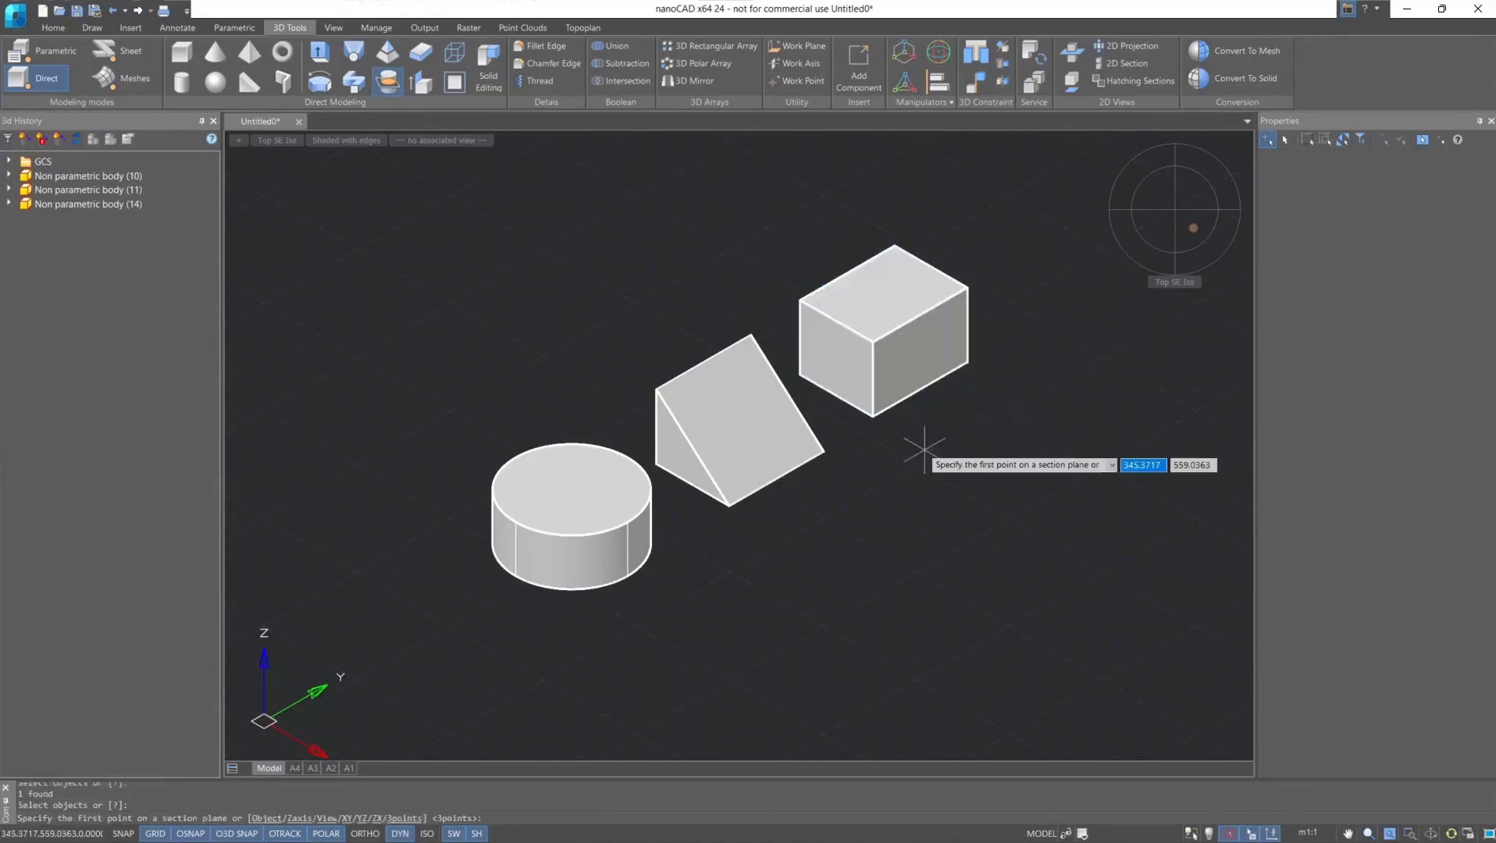
pyautogui.click(412, 818)
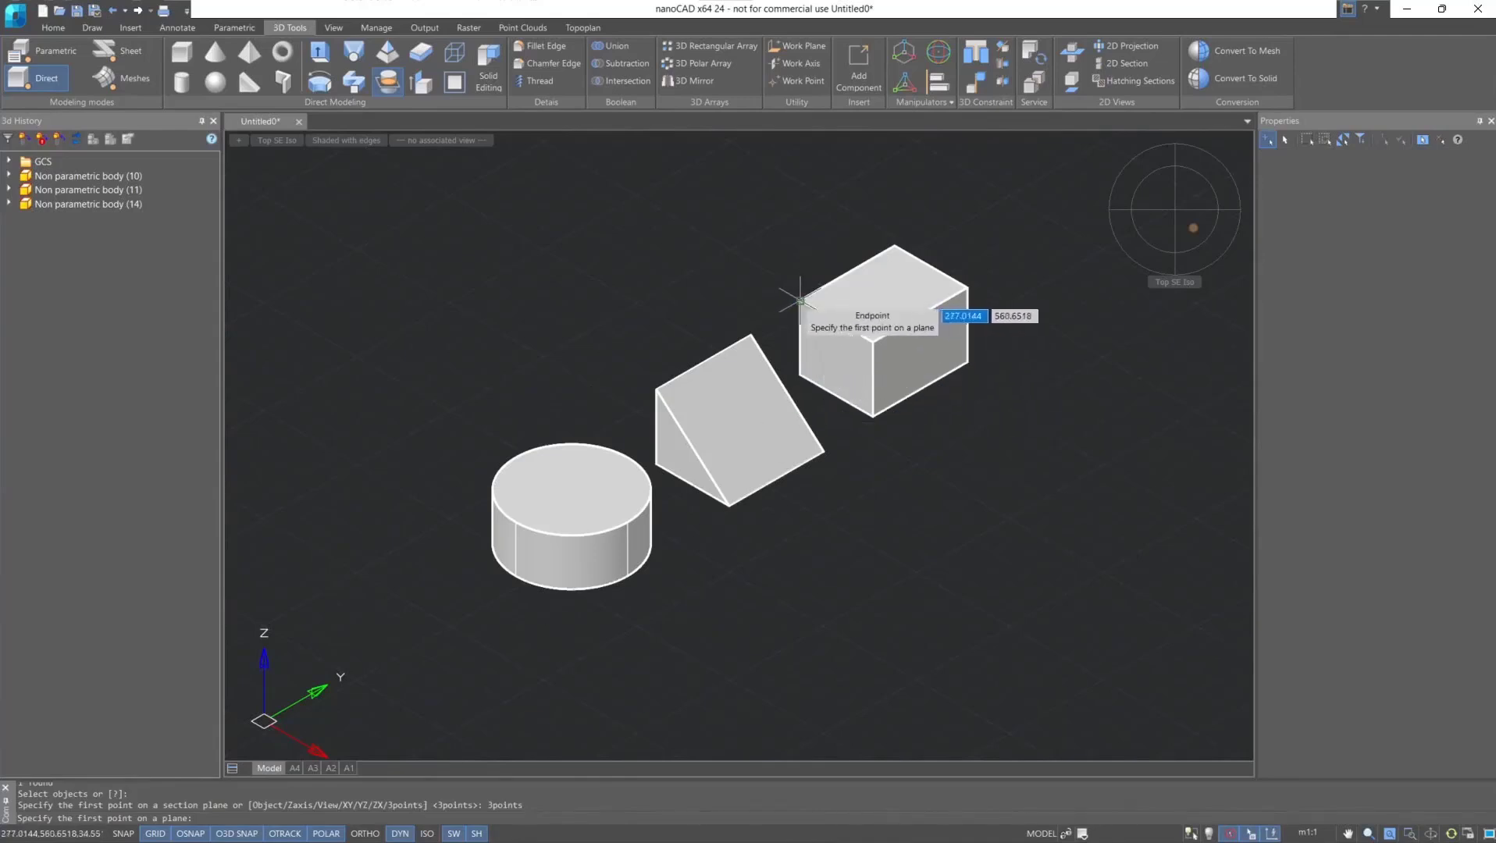
pyautogui.click(798, 301)
pyautogui.click(894, 246)
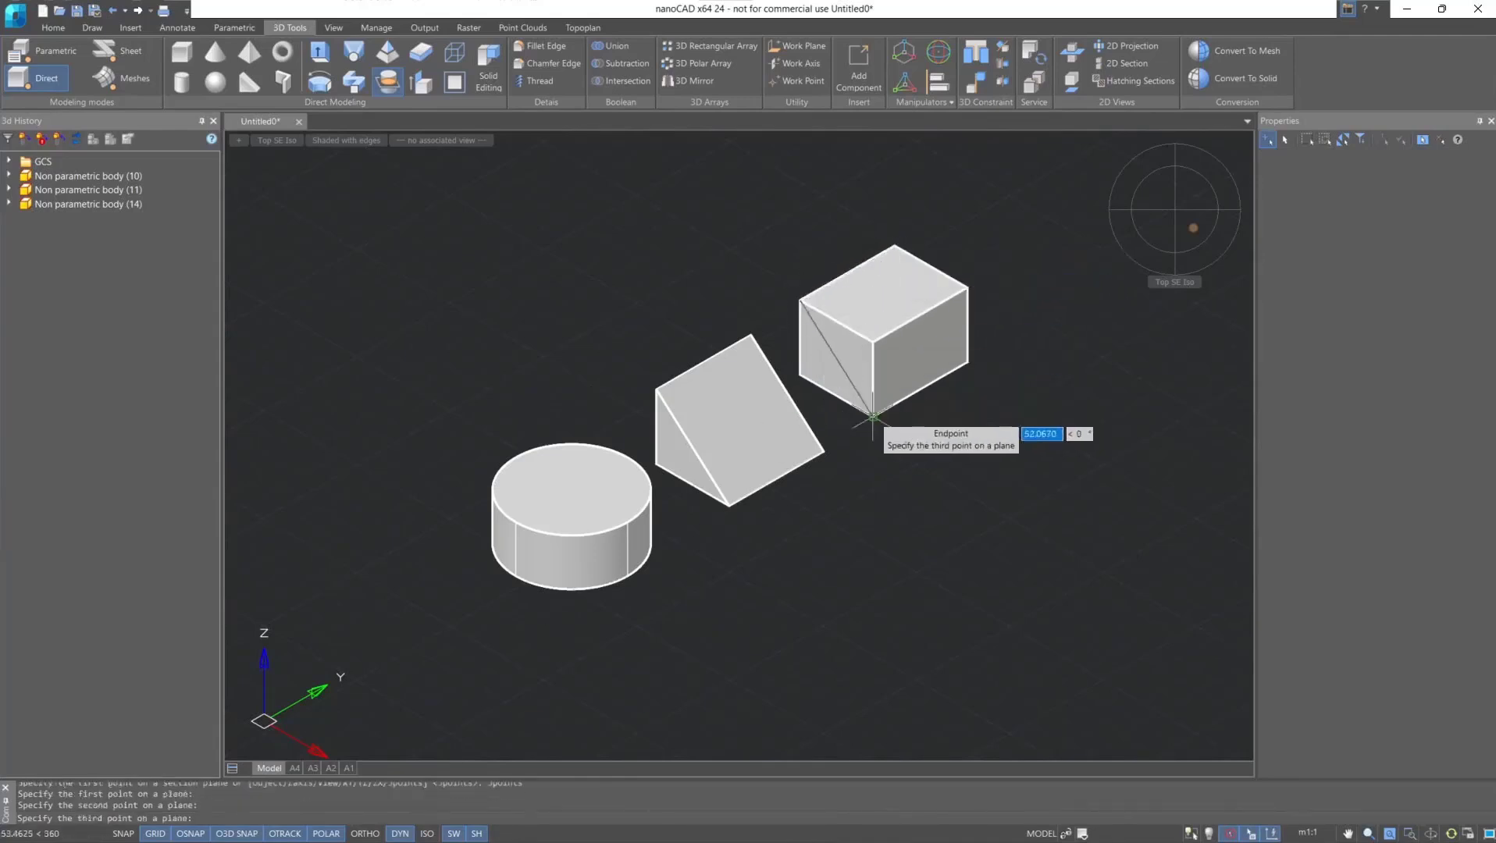
pyautogui.click(874, 419)
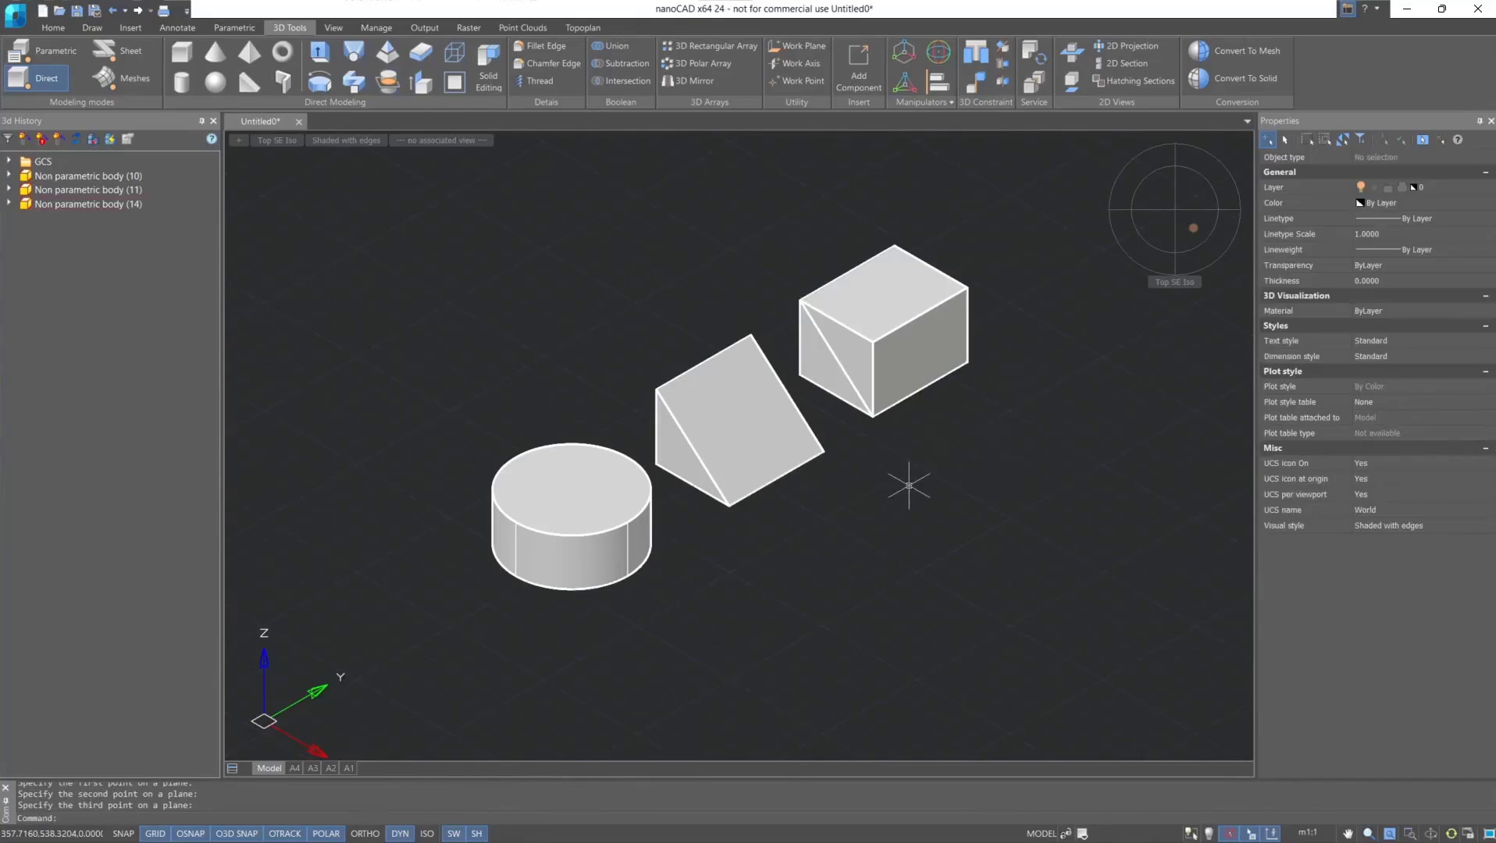
# Hide the rear box and Presspull its remaining section face outward by 50, away from the middle wedge.
pyautogui.rightClick(115, 190)
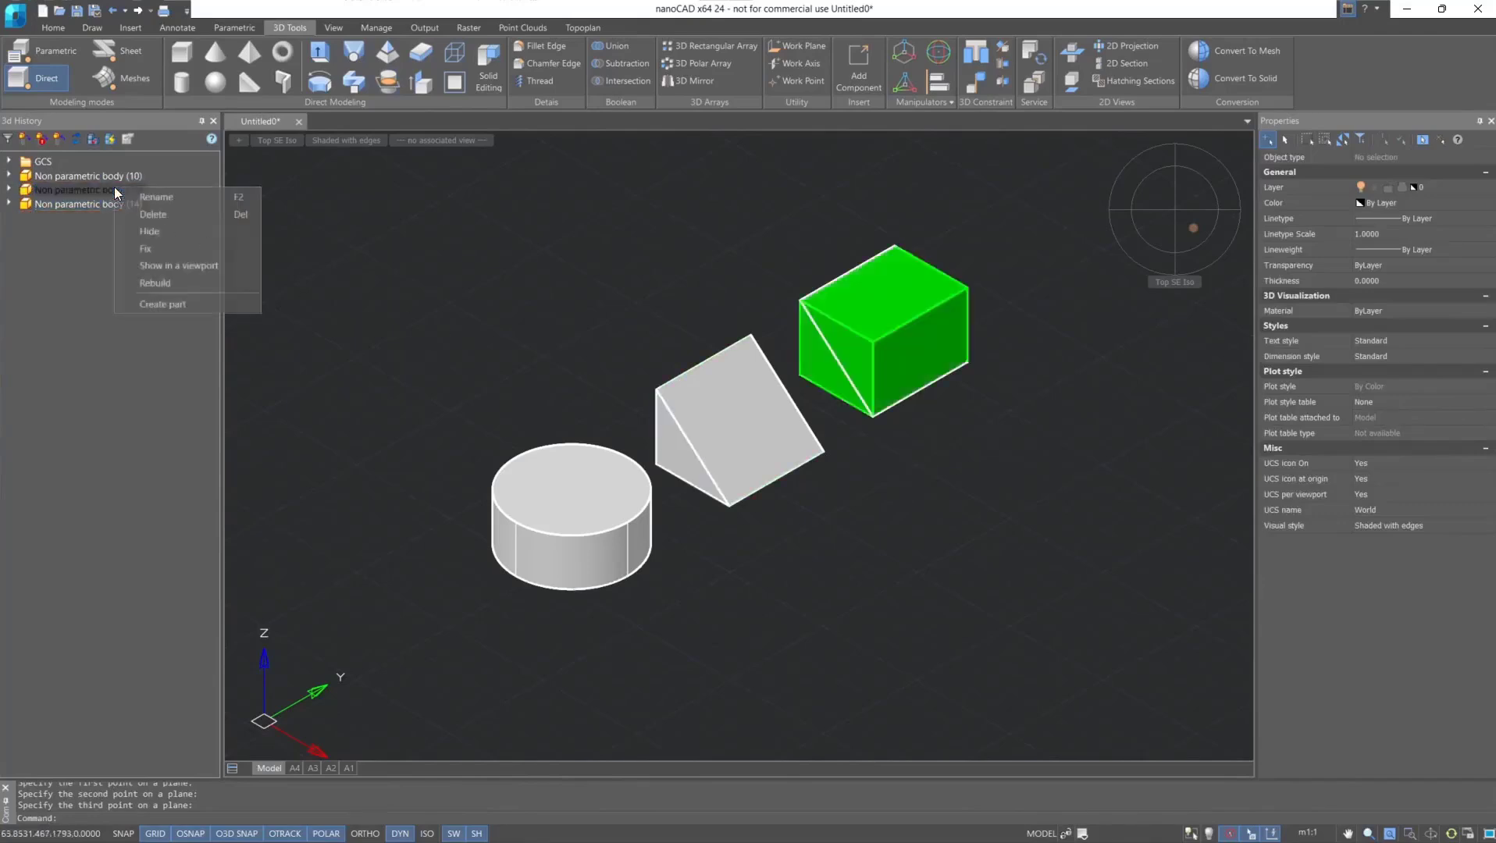
pyautogui.click(134, 230)
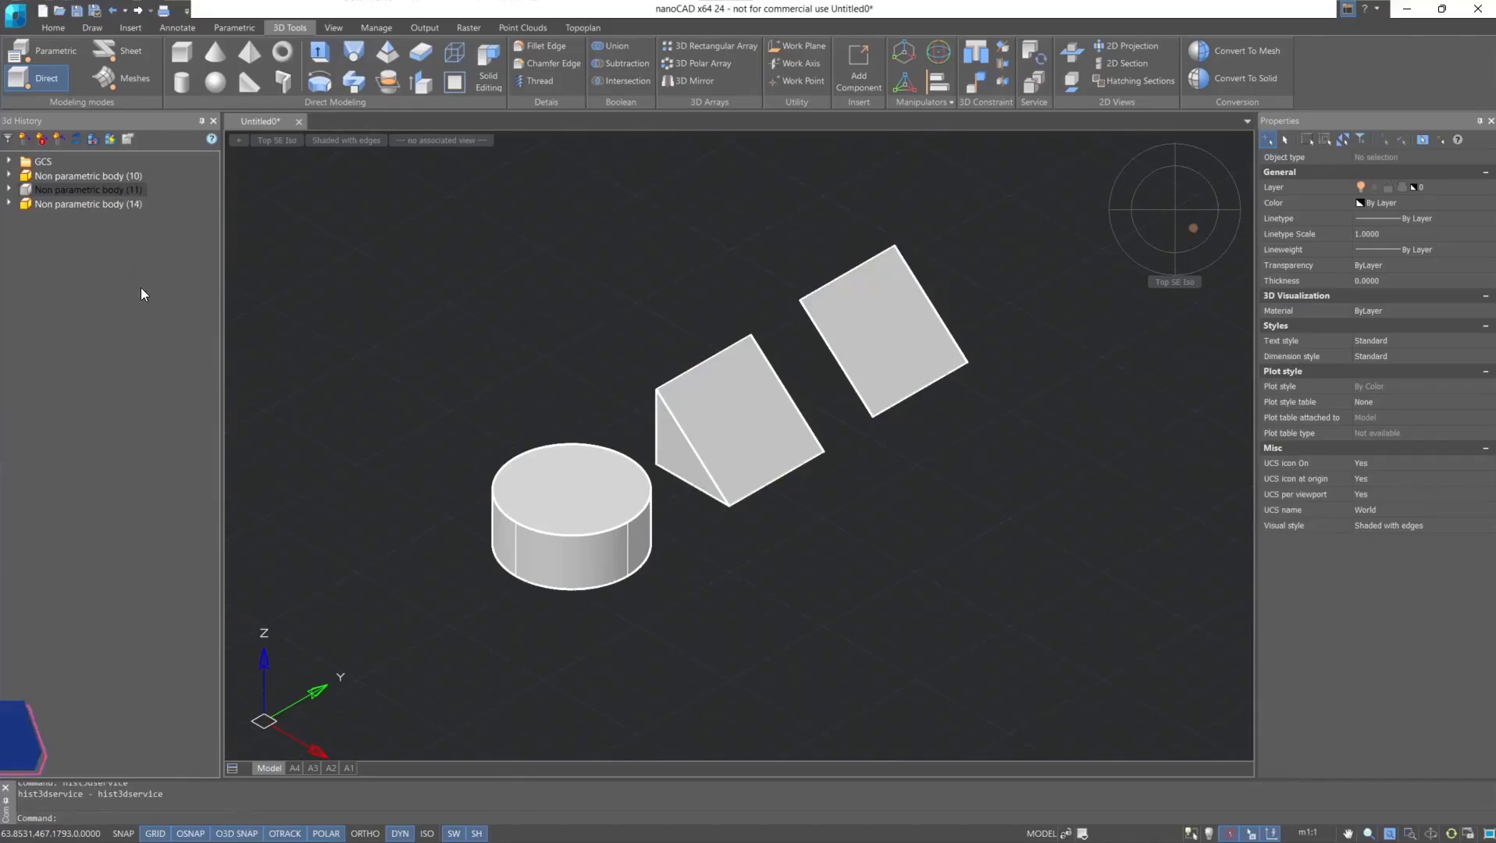
pyautogui.click(421, 83)
pyautogui.click(839, 340)
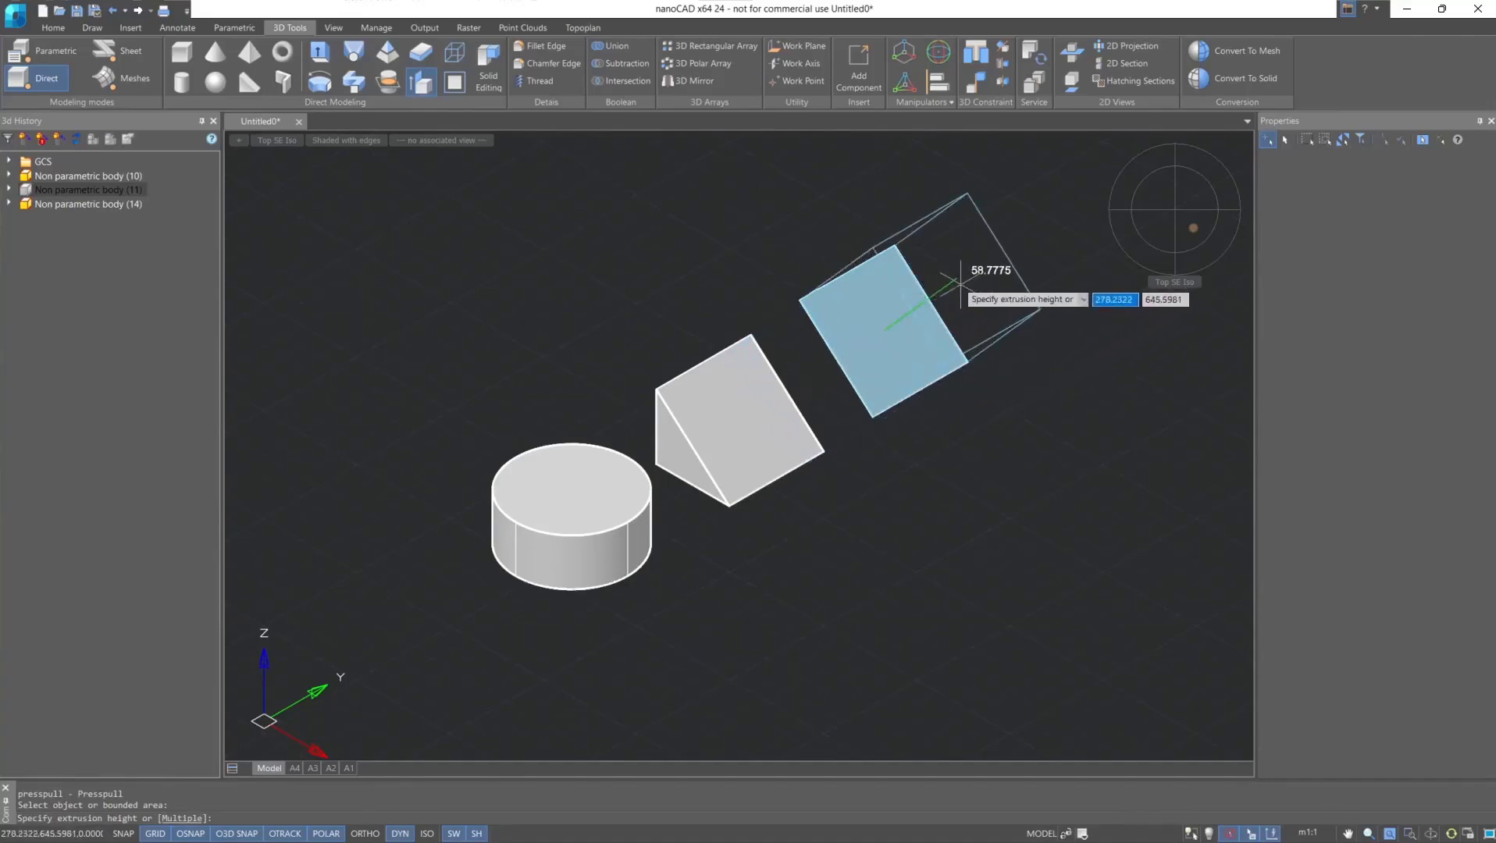
pyautogui.write('50')
pyautogui.press('Return')
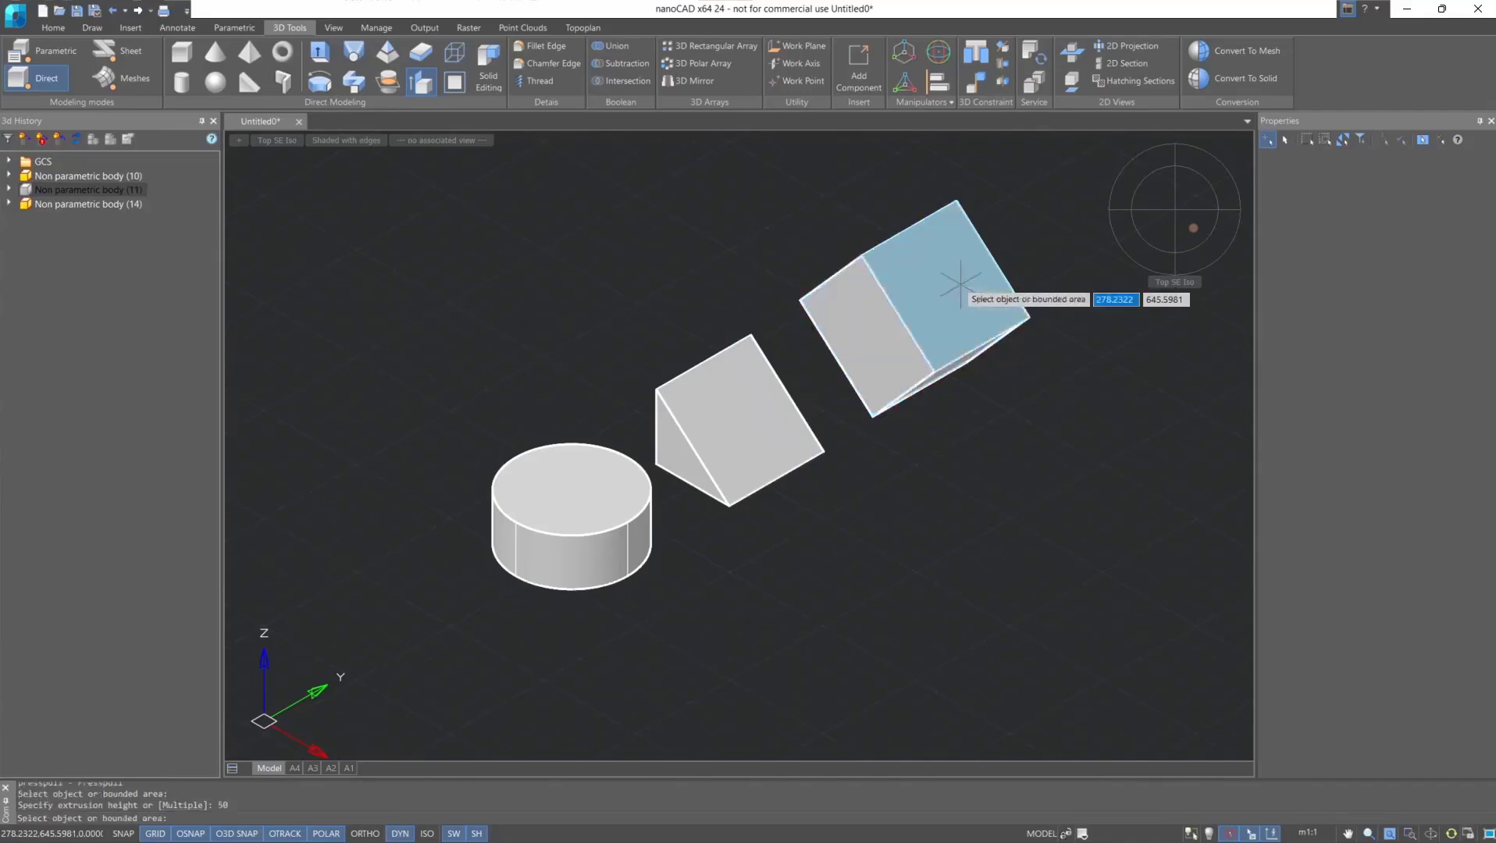
pyautogui.moveTo(1077, 338); pyautogui.dragTo(950, 421, button='middle')
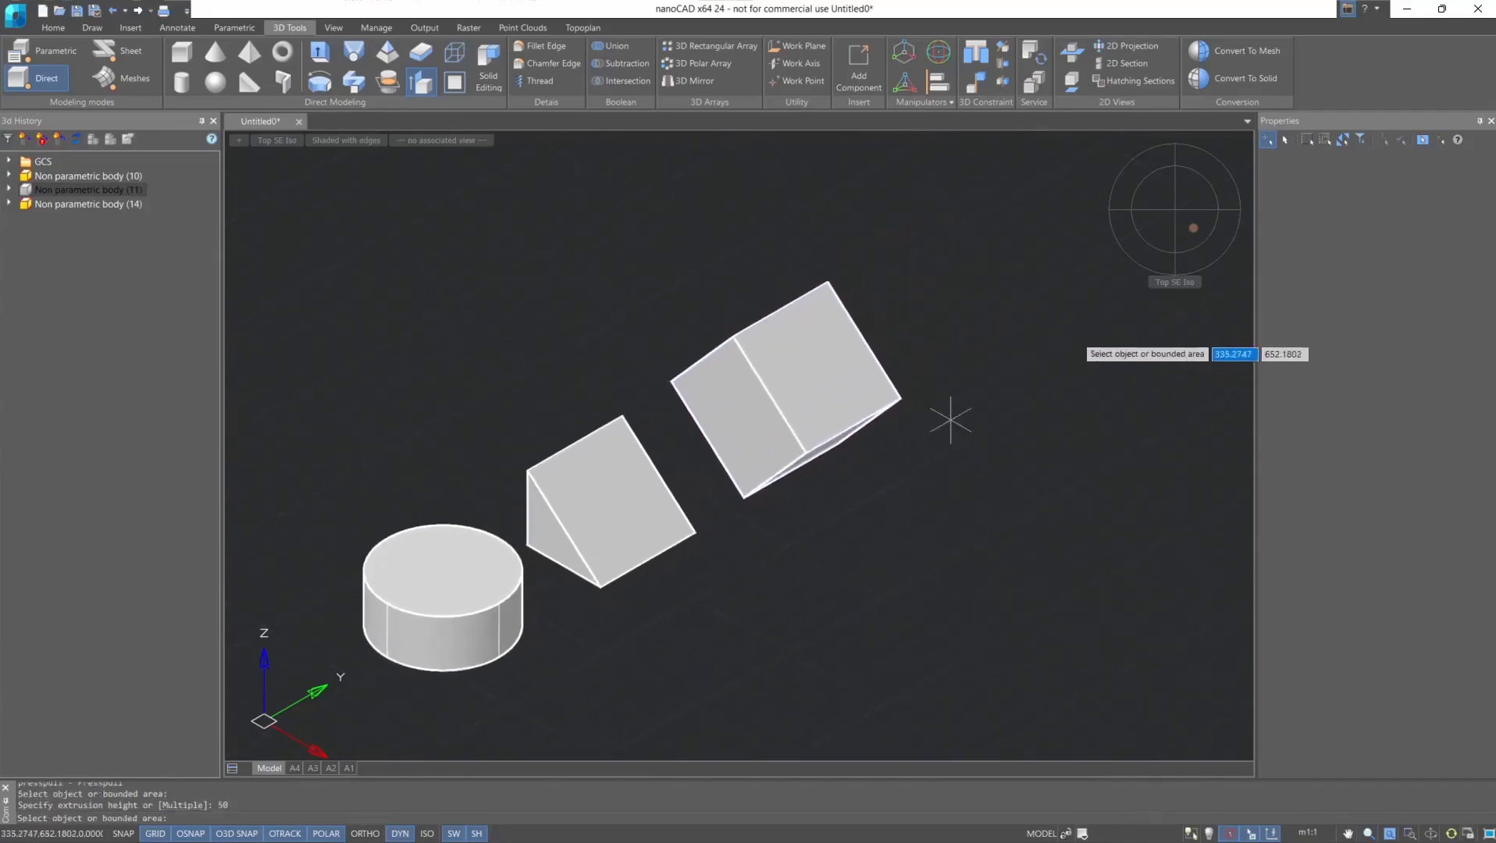
pyautogui.press('Escape')
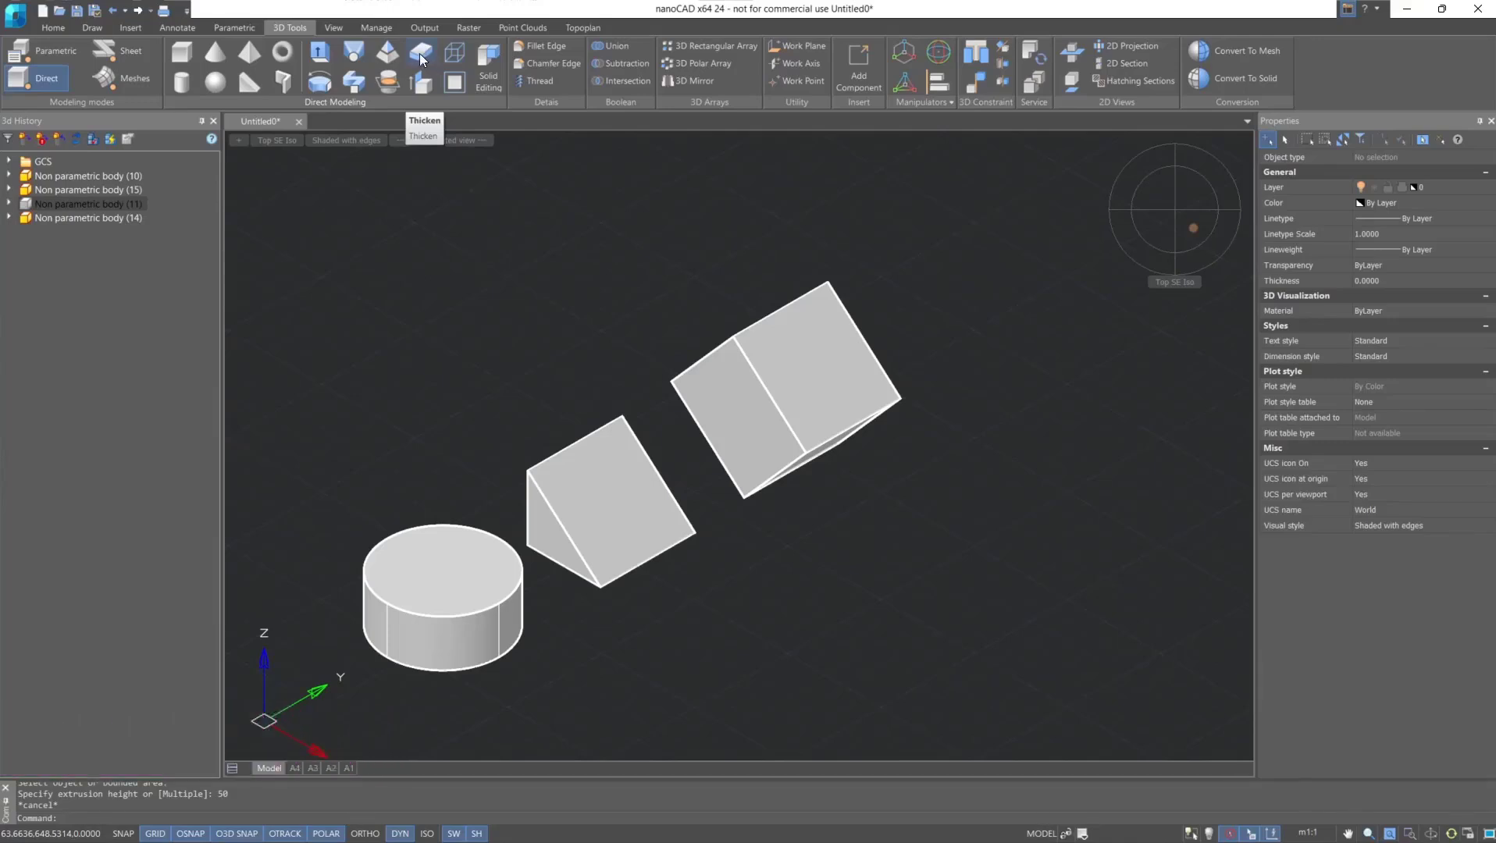
# Draw a three-point arc on the ground in front of the bodies, with its first two points about 45 apart.
pyautogui.click(93, 27)
pyautogui.click(54, 57)
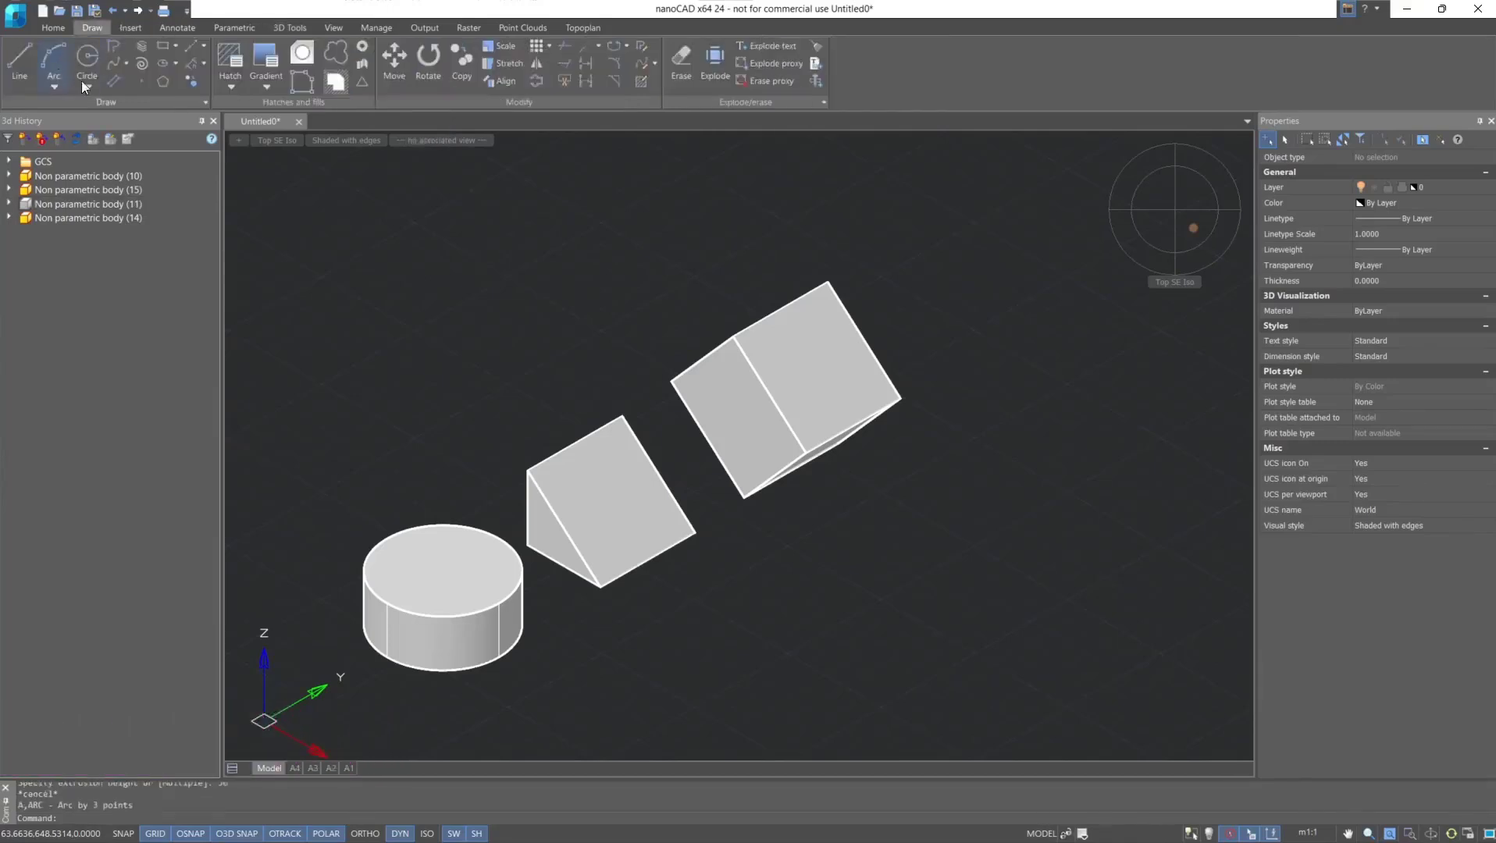
pyautogui.moveTo(741, 567); pyautogui.dragTo(722, 457, button='middle')
pyautogui.click(689, 575)
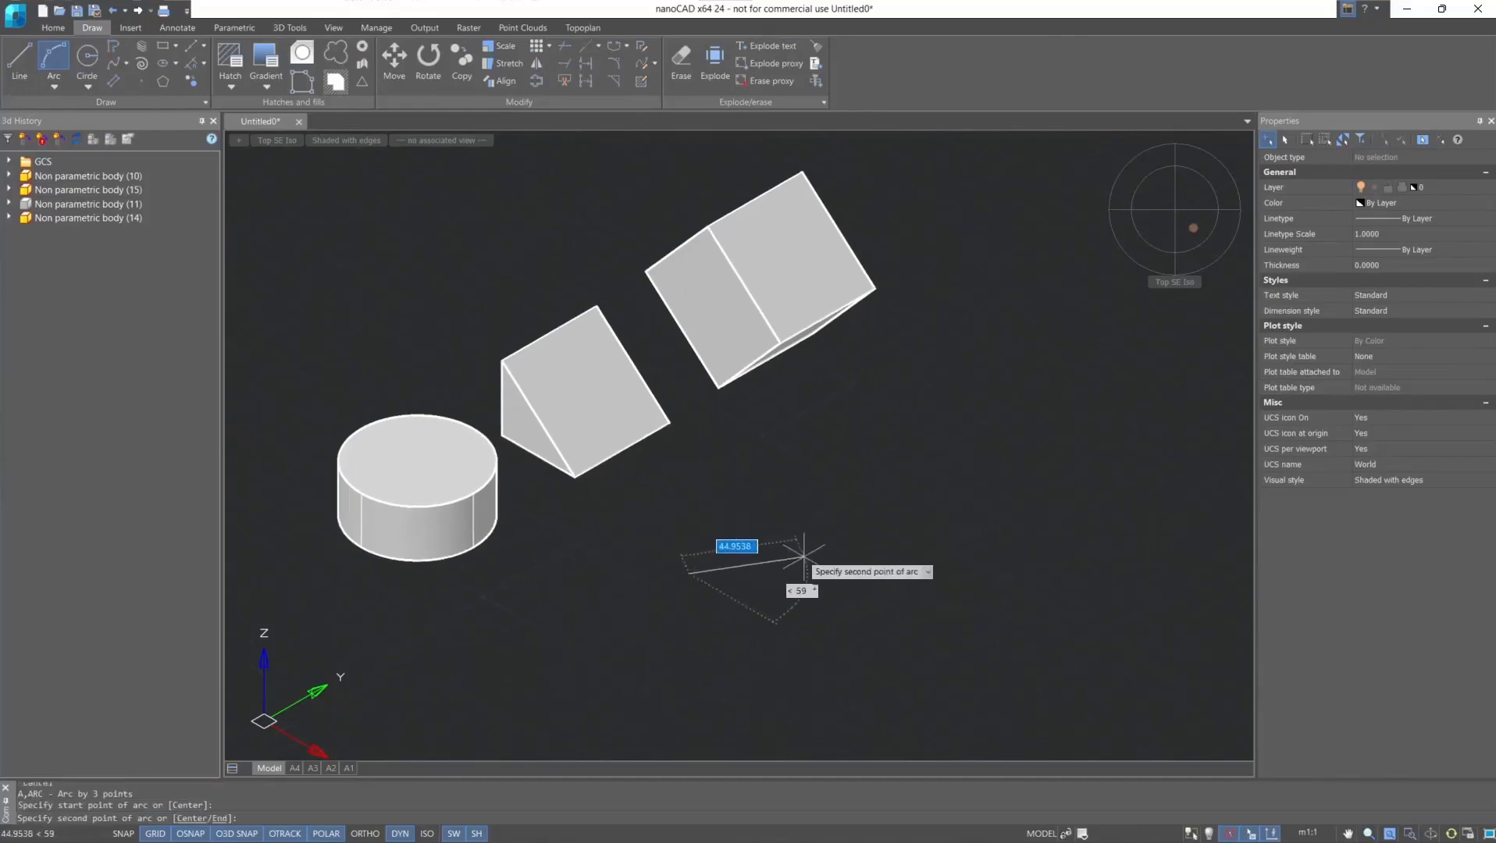
pyautogui.click(804, 556)
pyautogui.click(823, 467)
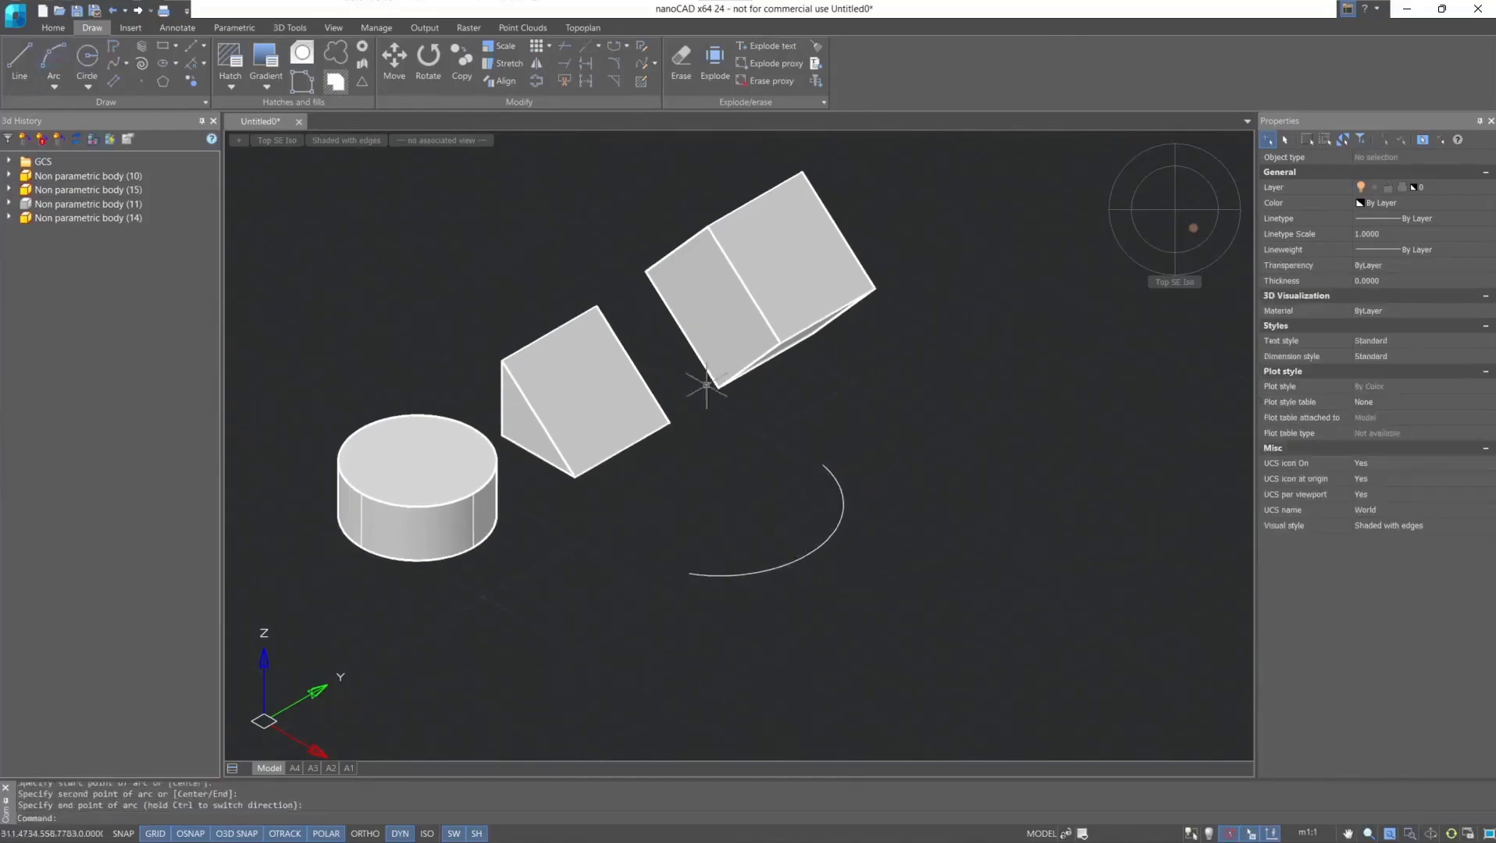
# Extrude the arc upward to a height of 40 as a curved surface.
pyautogui.click(282, 27)
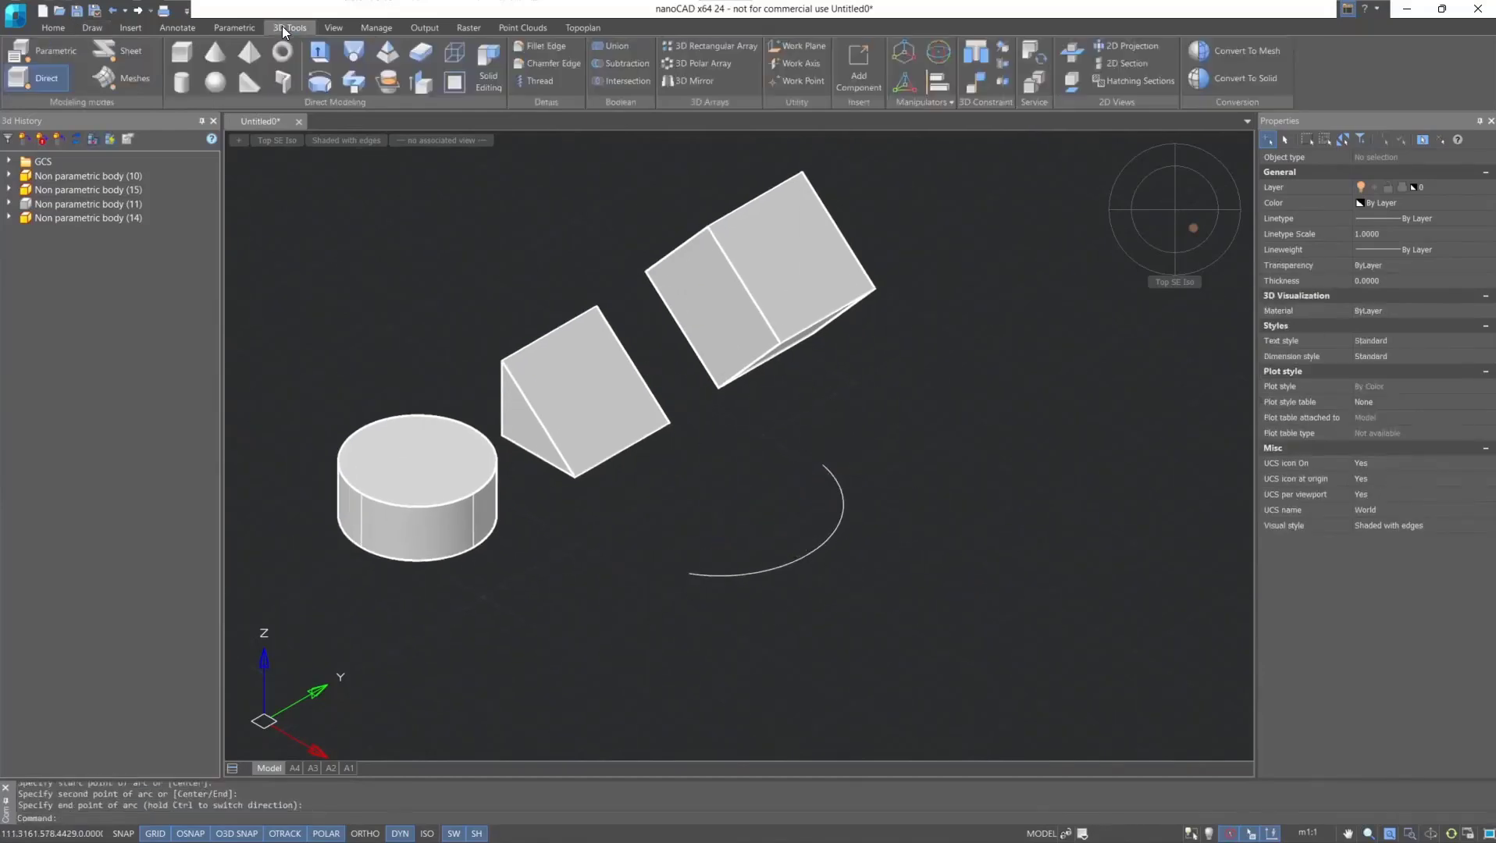
pyautogui.click(313, 59)
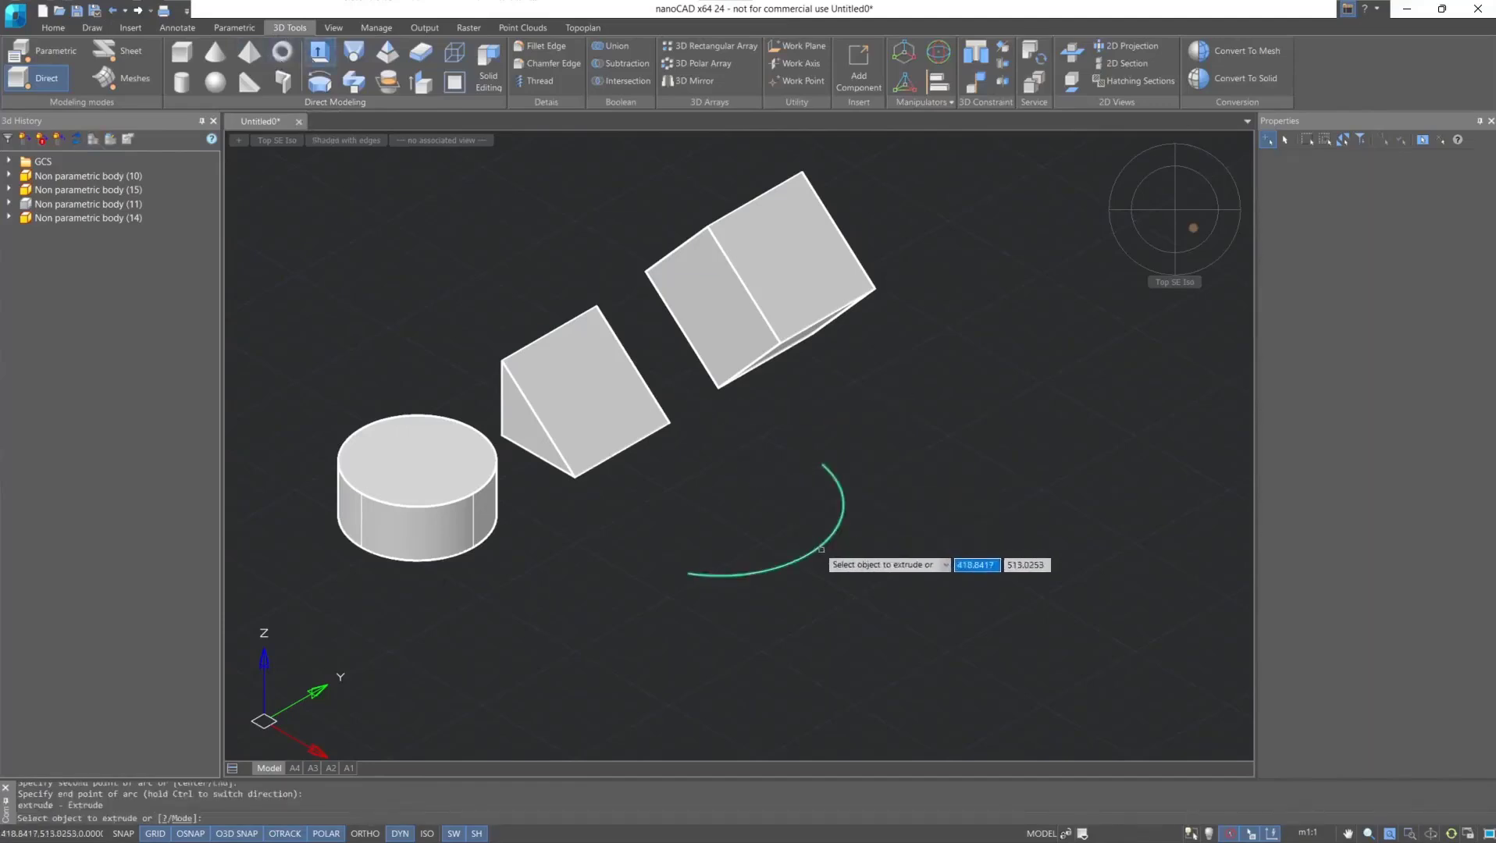
pyautogui.click(805, 553)
pyautogui.press('Return')
pyautogui.write('40')
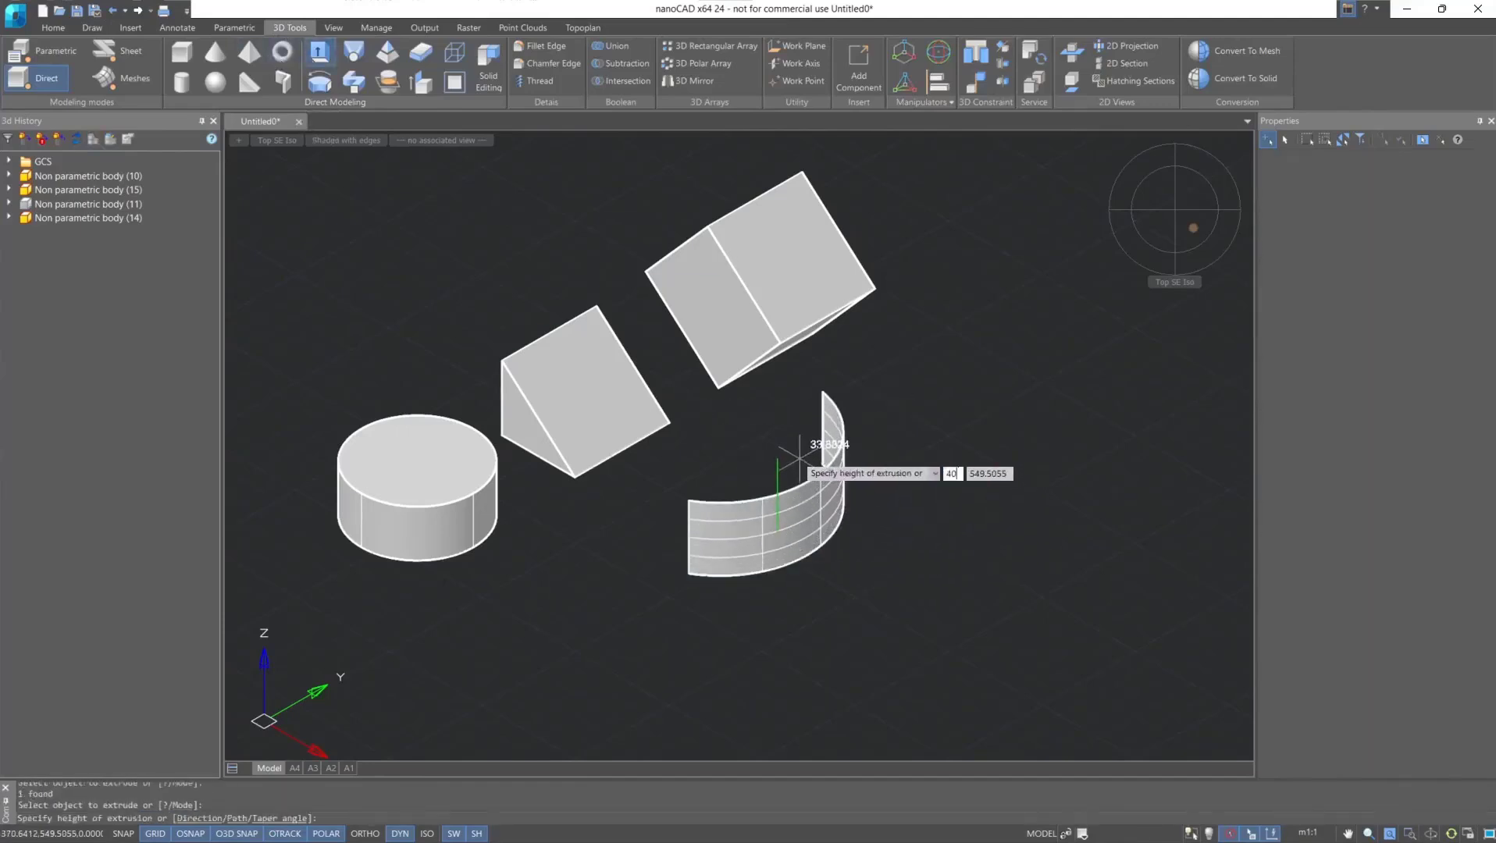
pyautogui.press('Return')
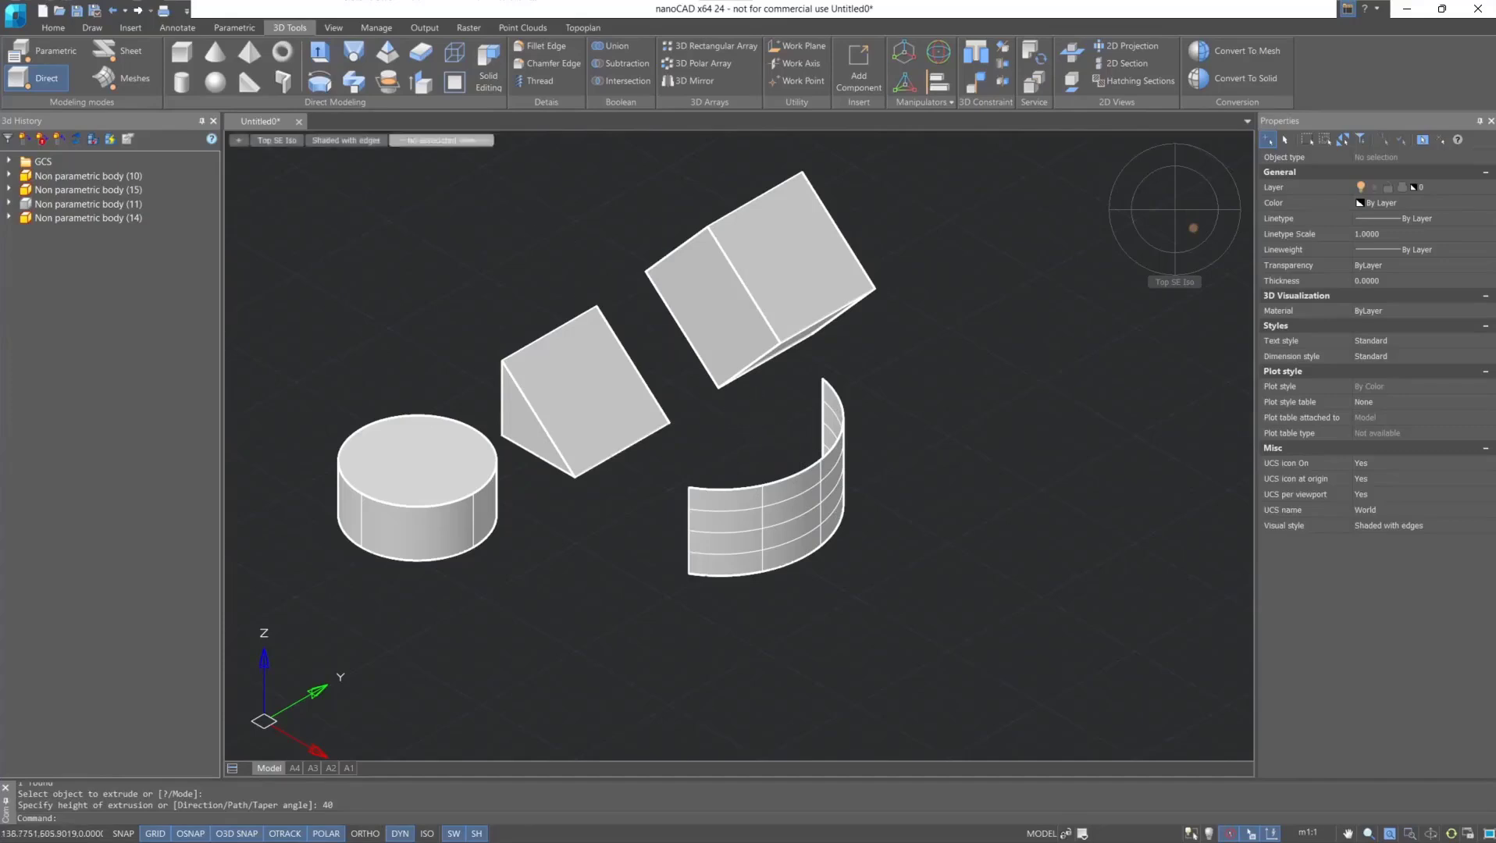
# Thicken the extruded arc surface by 10 to form a solid curved wall.
pyautogui.click(420, 52)
pyautogui.click(798, 506)
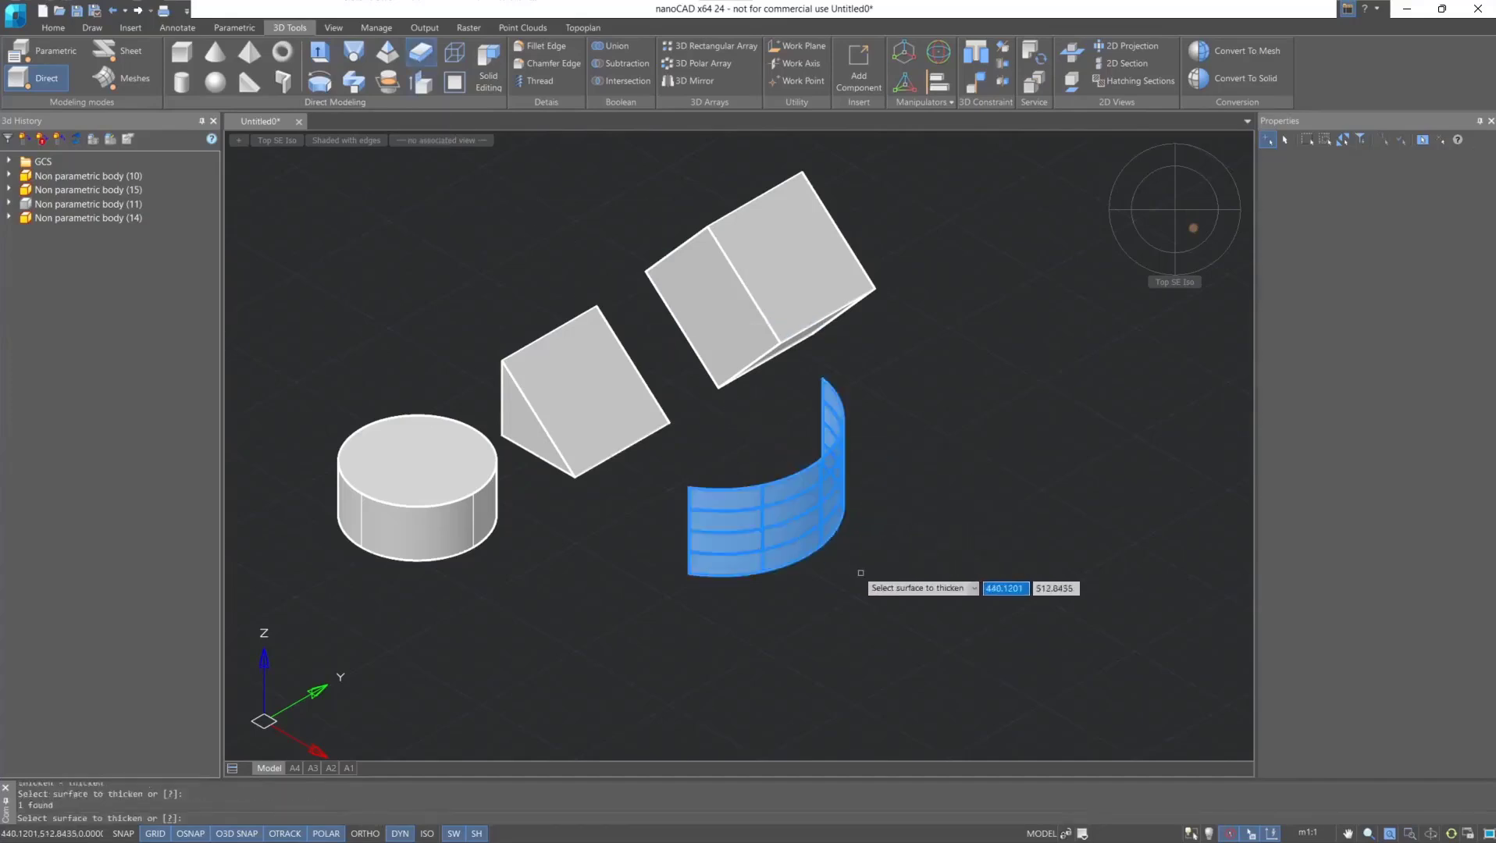
pyautogui.press('Return')
pyautogui.write('10')
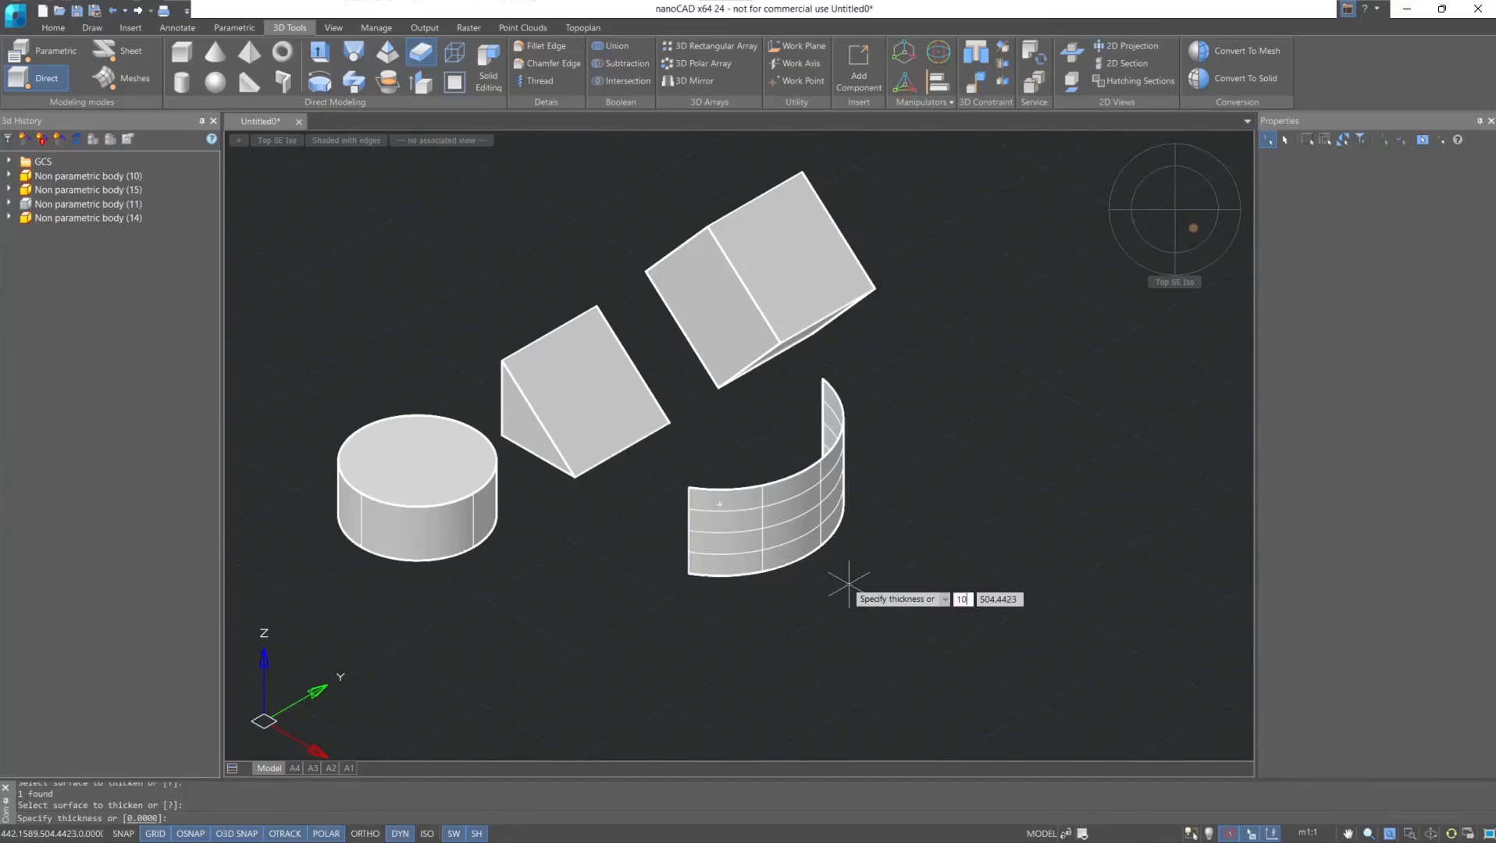
pyautogui.press('Return')
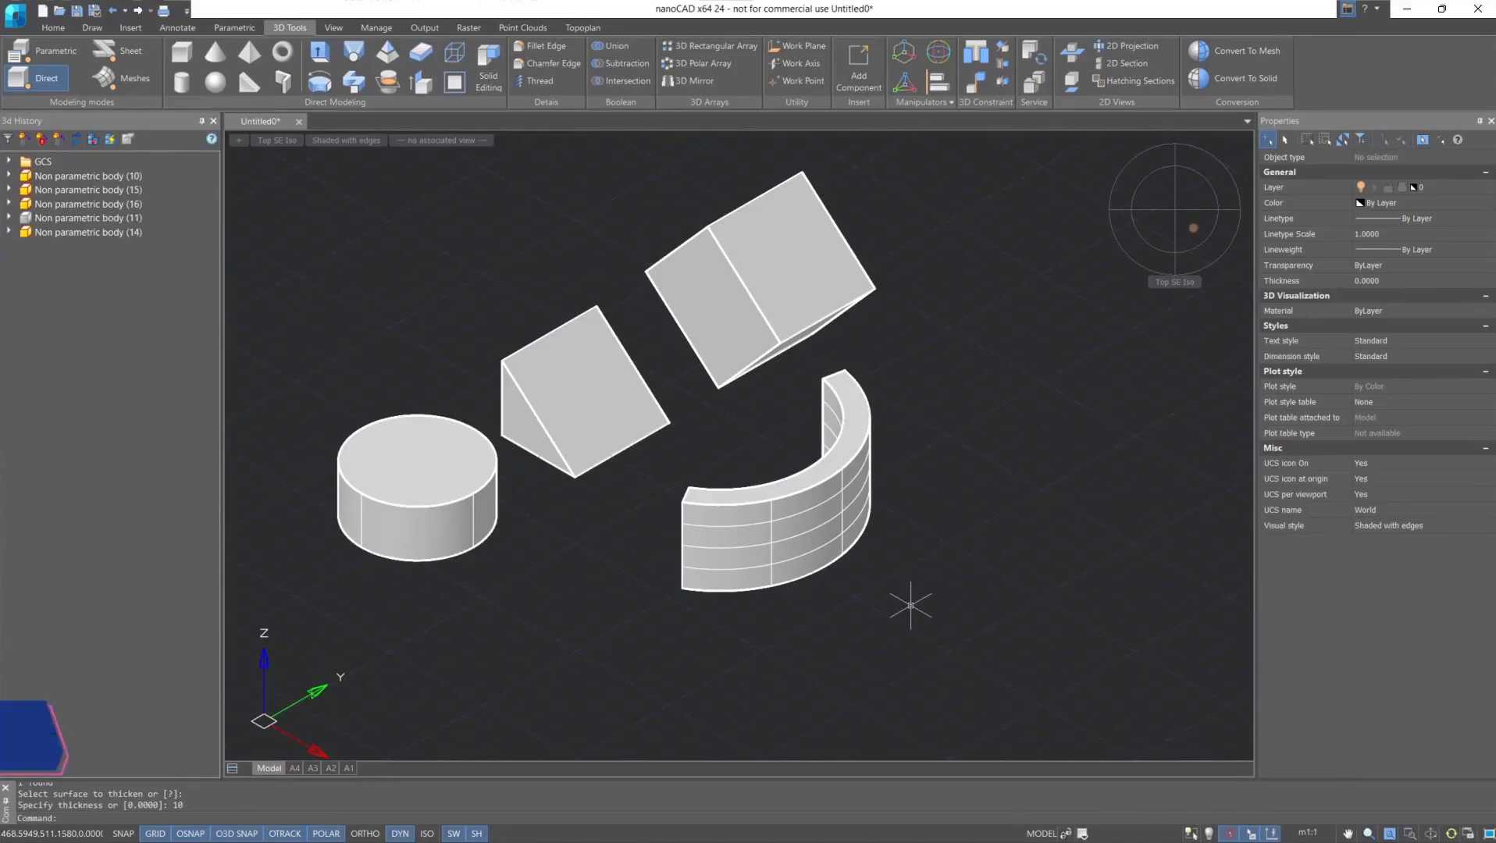
# Use Offset edge to create a smaller inner rectangle on the large end face of the rear slanted body.
pyautogui.click(455, 89)
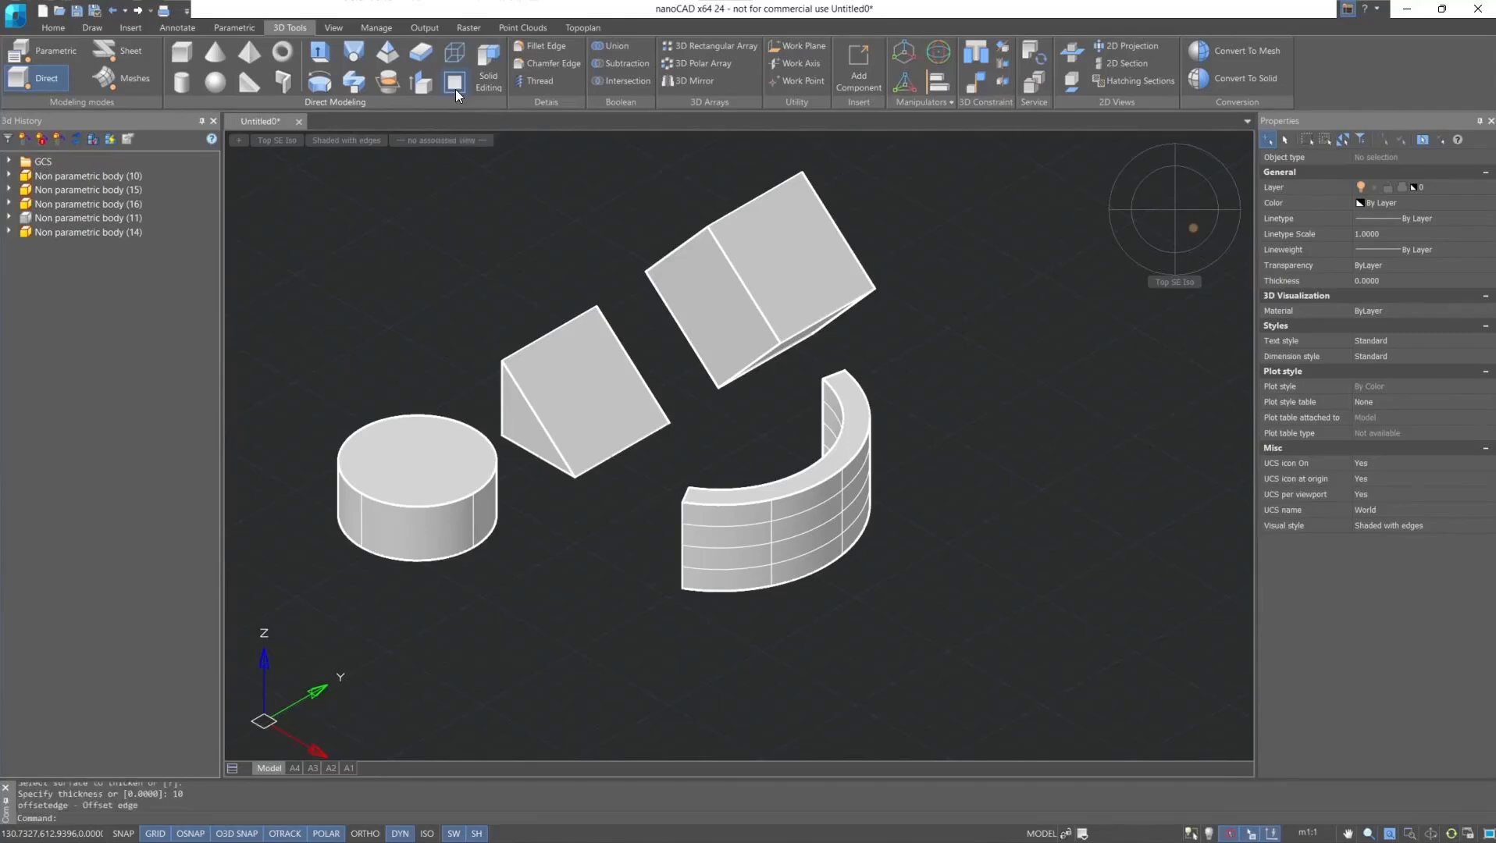
pyautogui.click(788, 259)
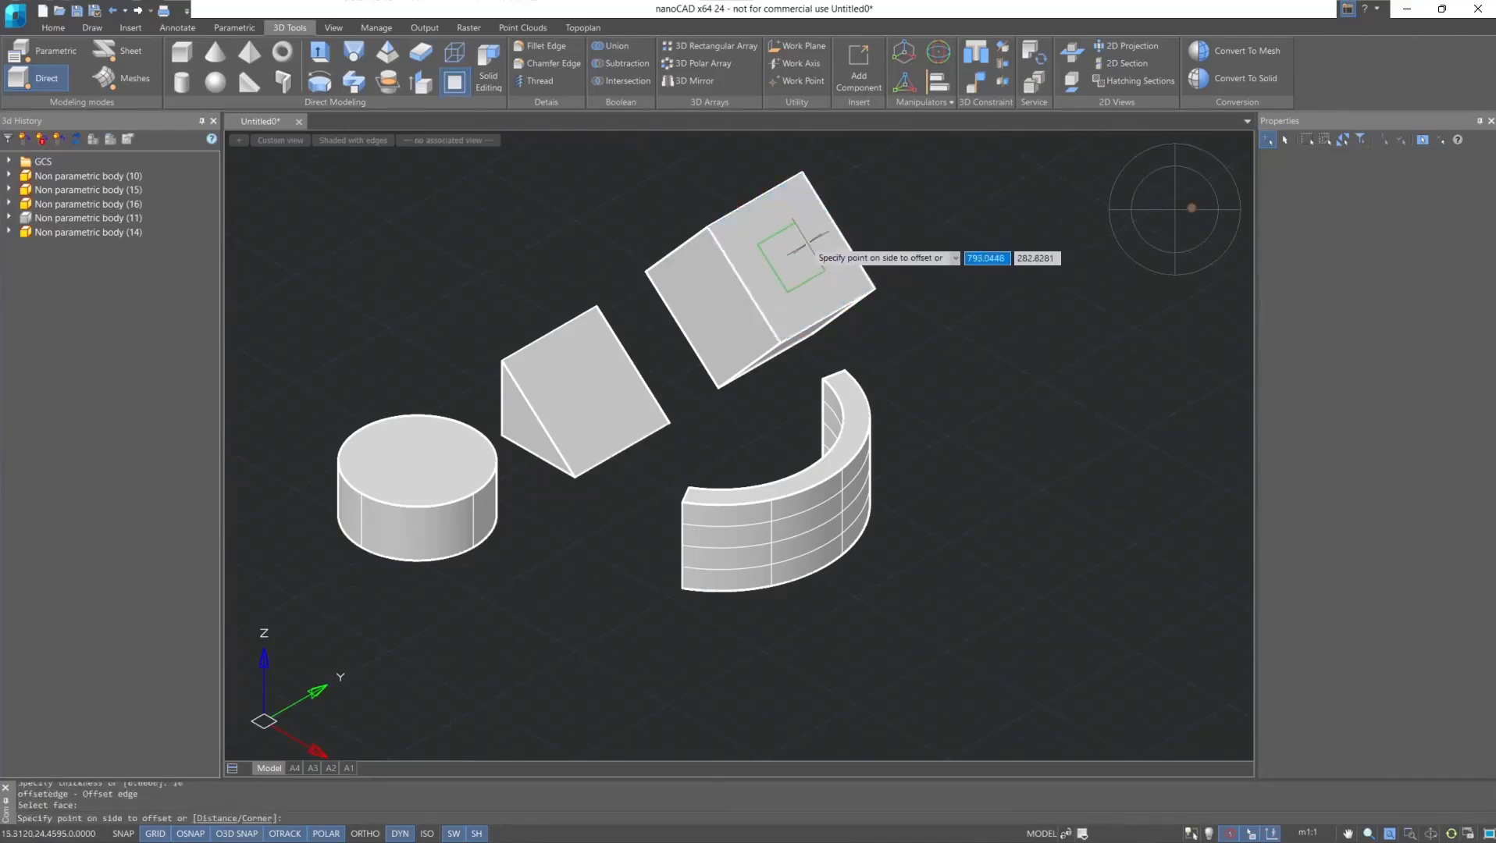
pyautogui.click(795, 249)
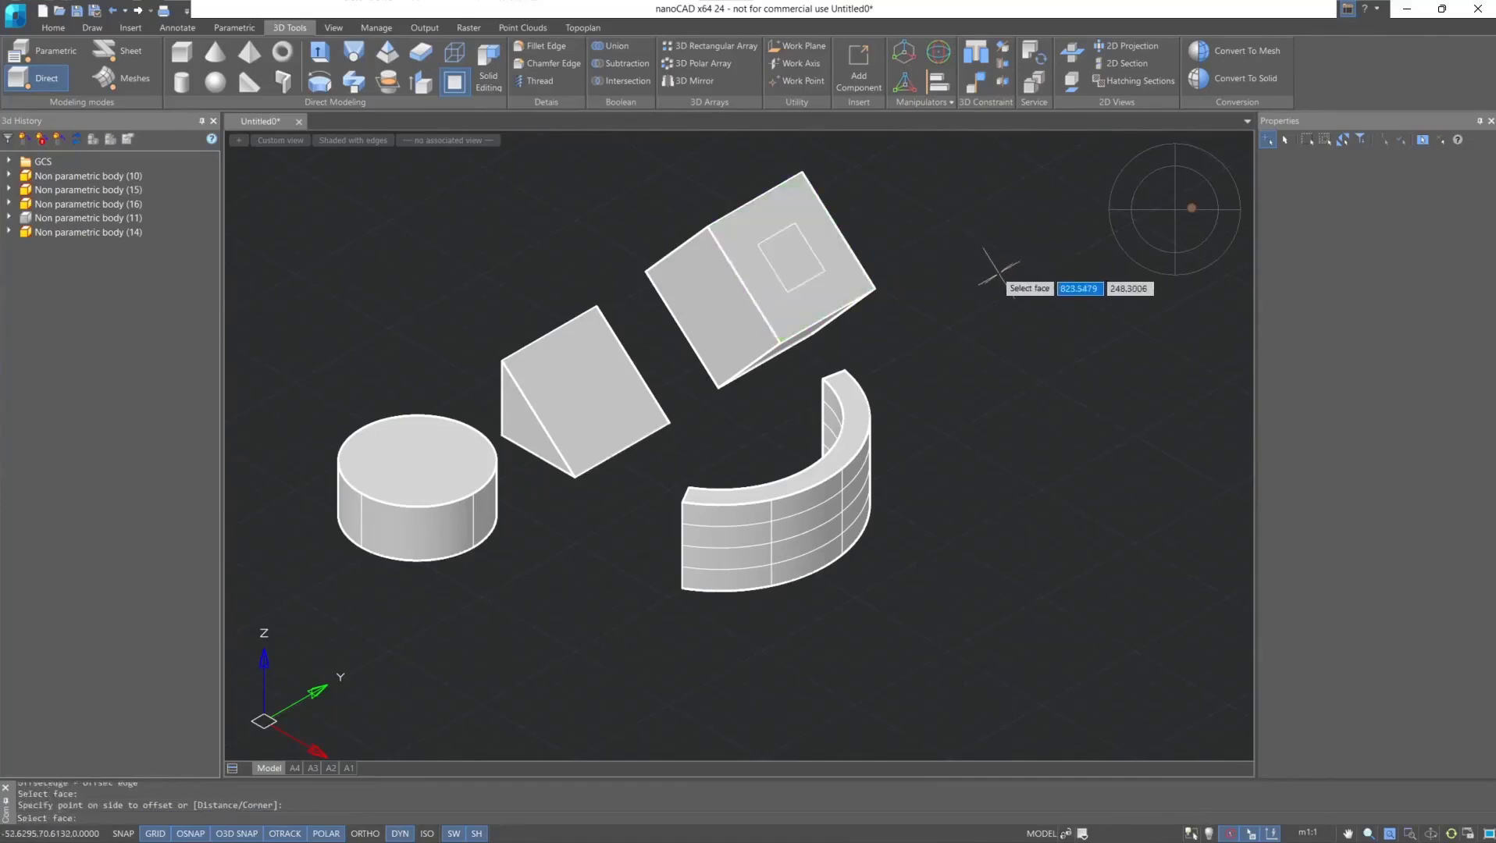
pyautogui.press('Escape')
# Extrude the offset rectangle on the rear body's end face outward by about 57.
pyautogui.click(320, 51)
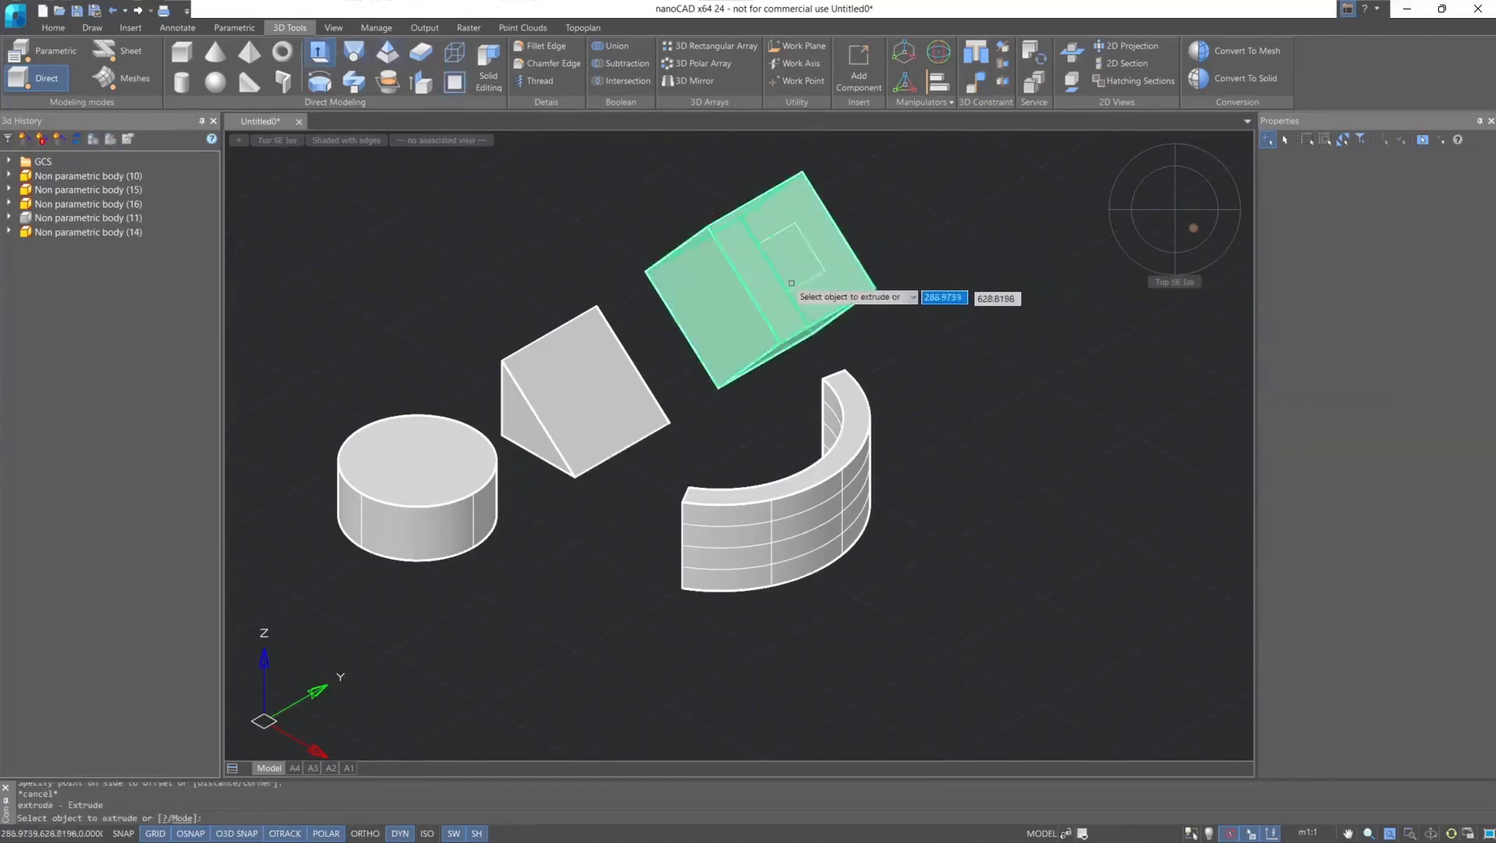
pyautogui.click(790, 226)
pyautogui.click(867, 275)
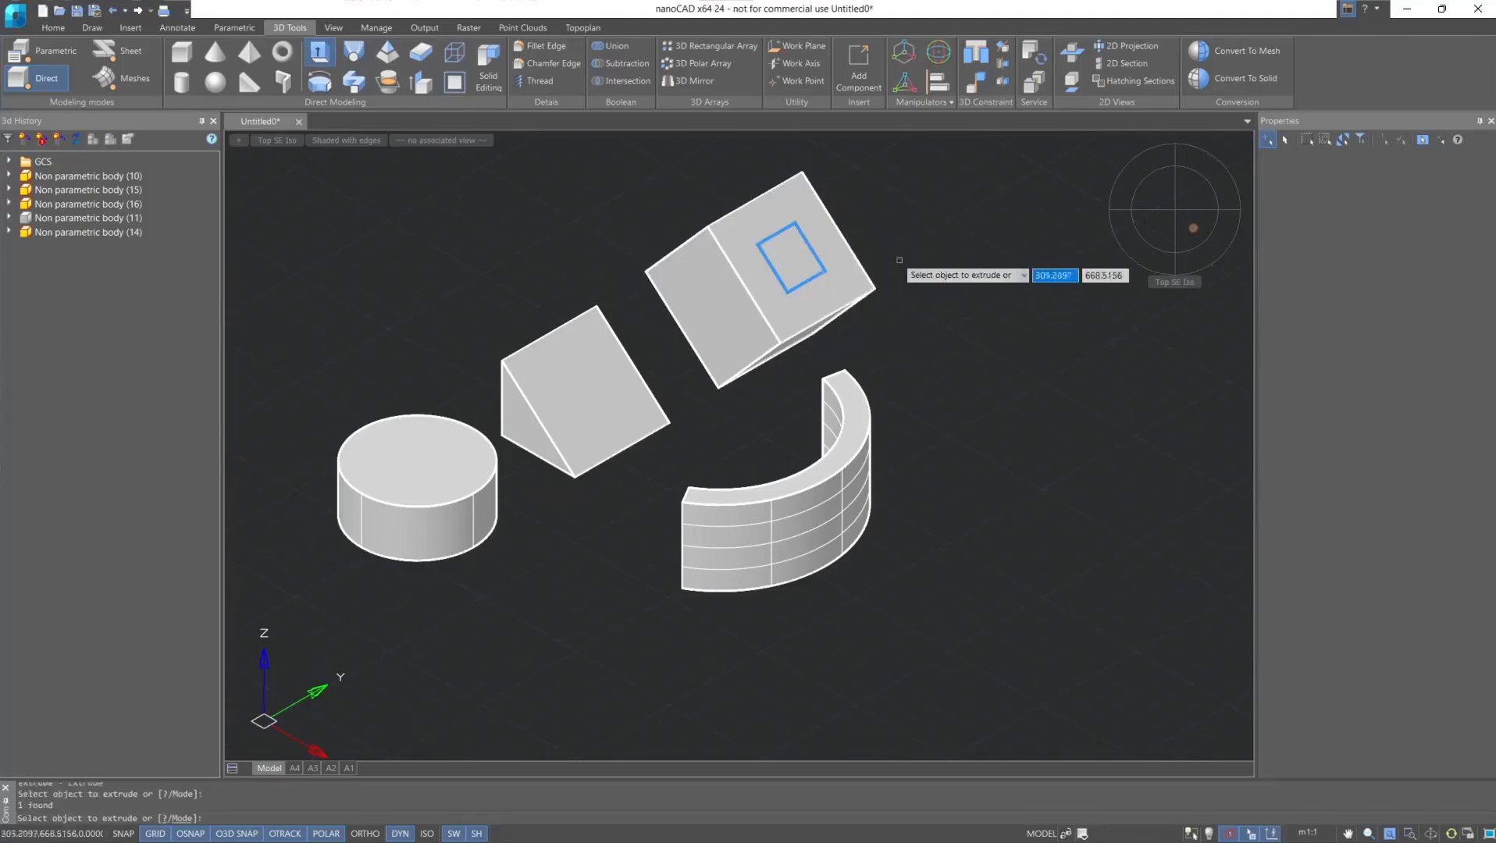
pyautogui.press('Return')
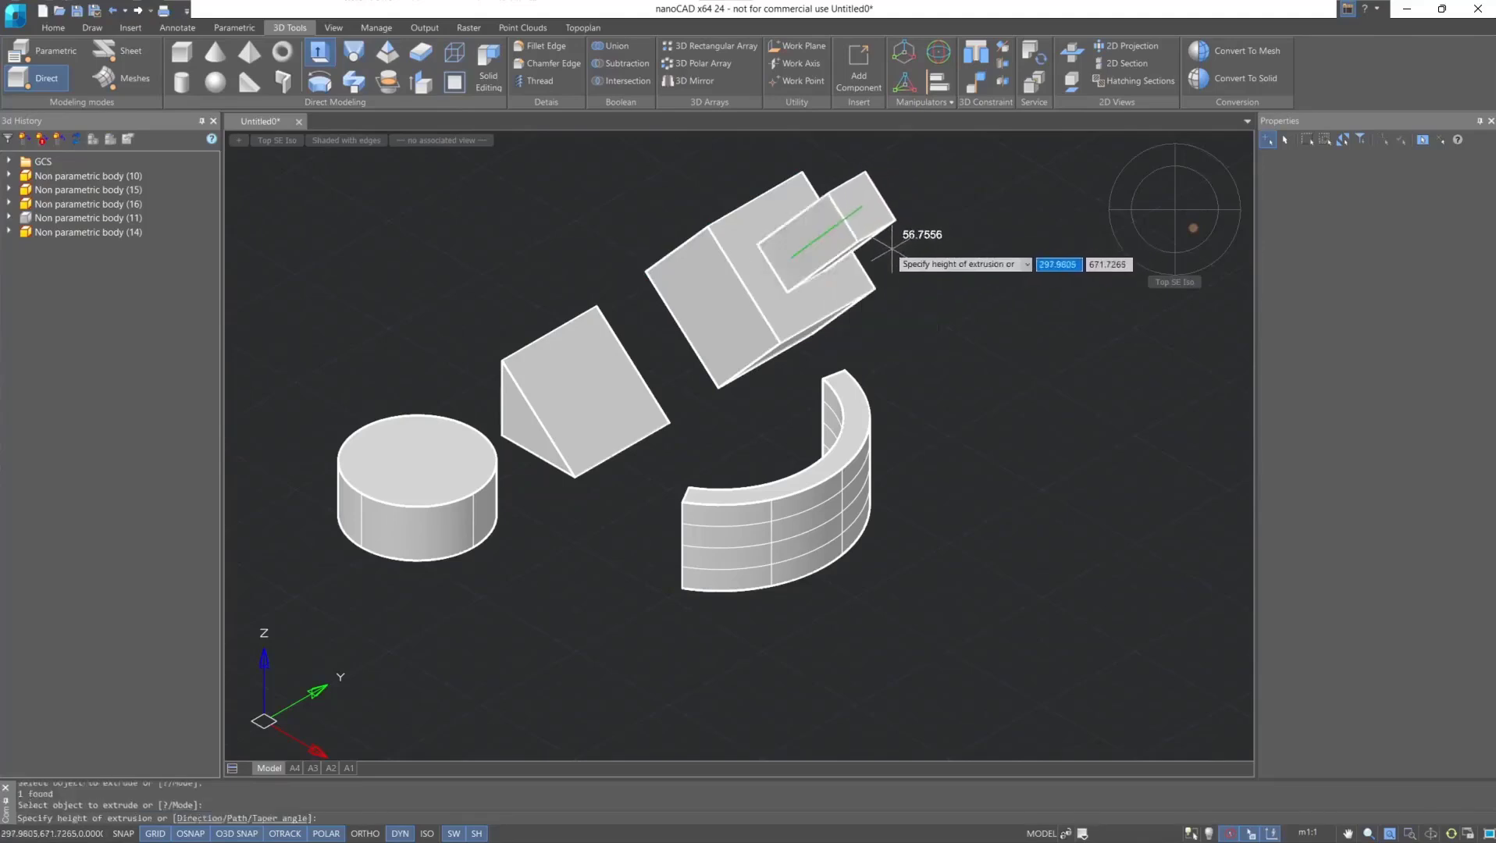
pyautogui.click(891, 249)
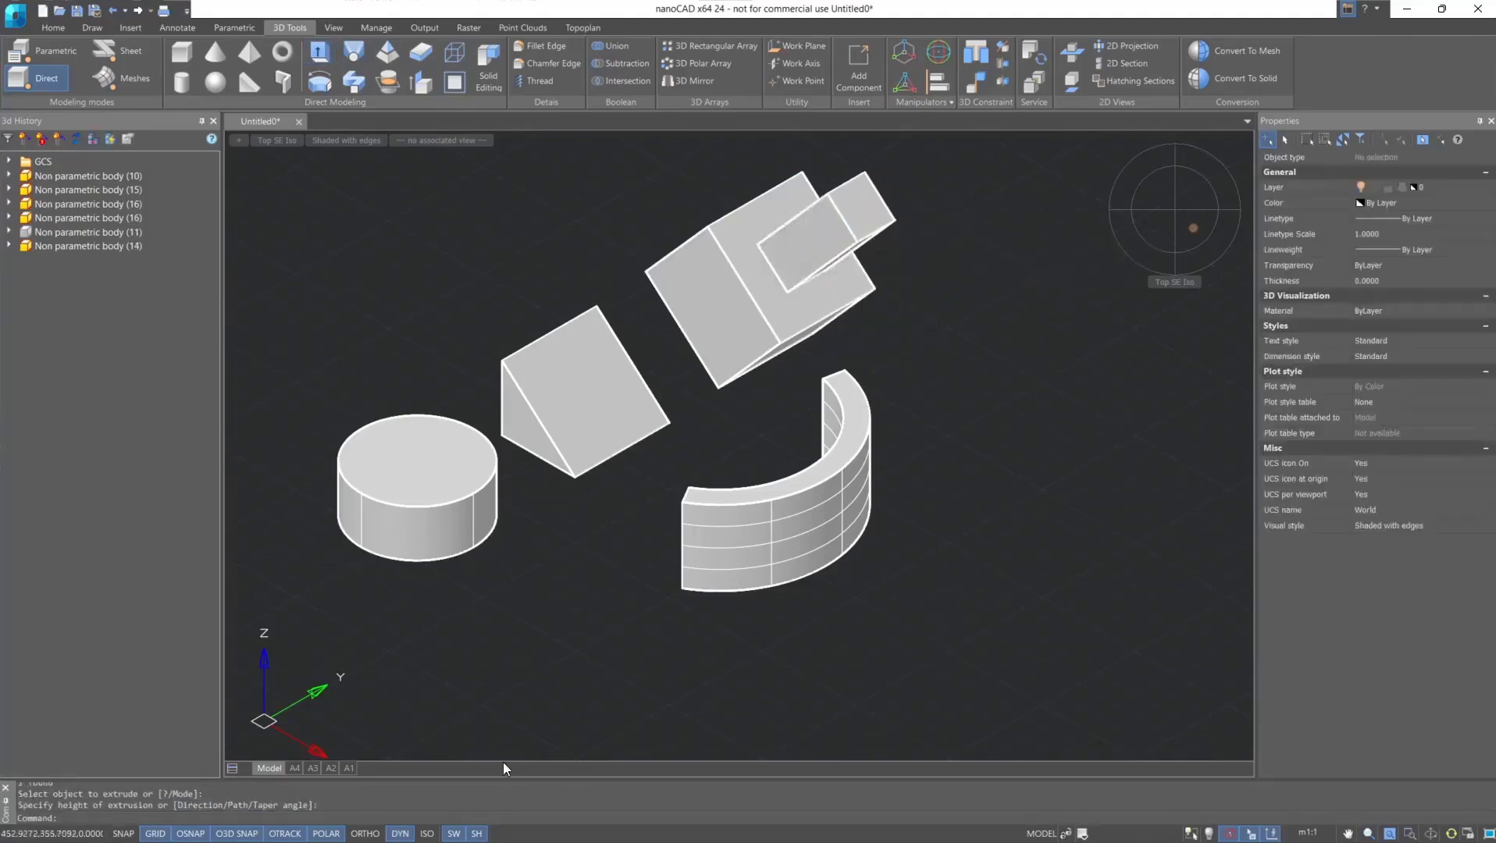